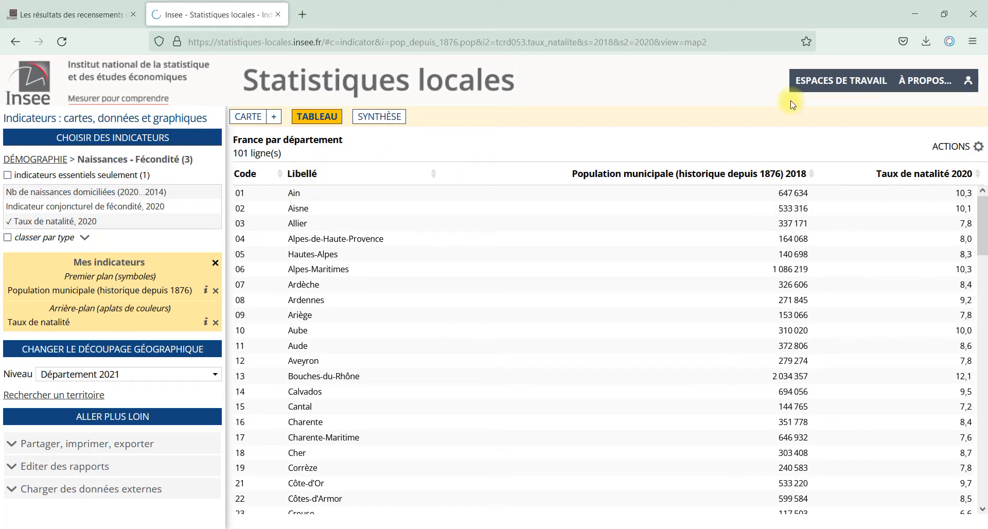
- Locate the downloaded workbook data(1).xlsx, switch to Power BI Desktop and import it as an Excel data source
click(926, 41)
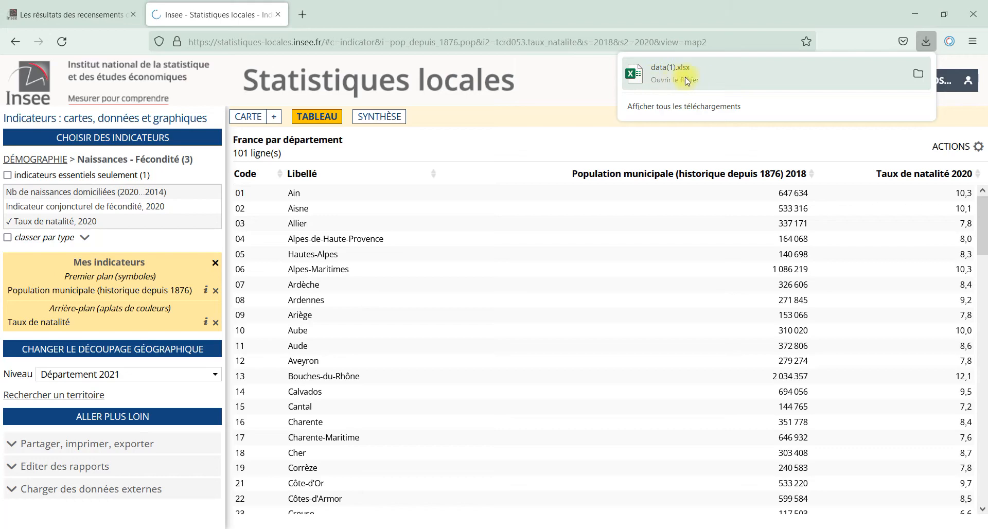
click(915, 14)
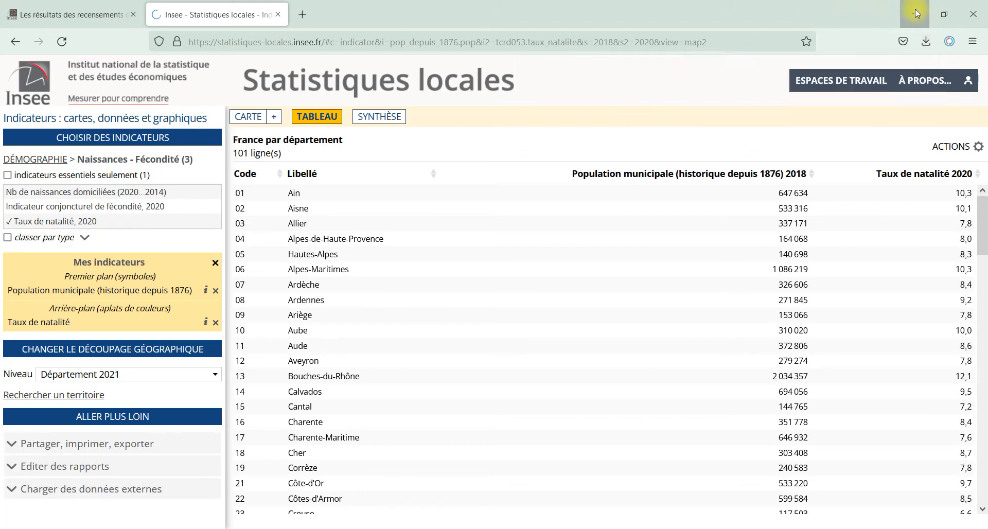
click(915, 14)
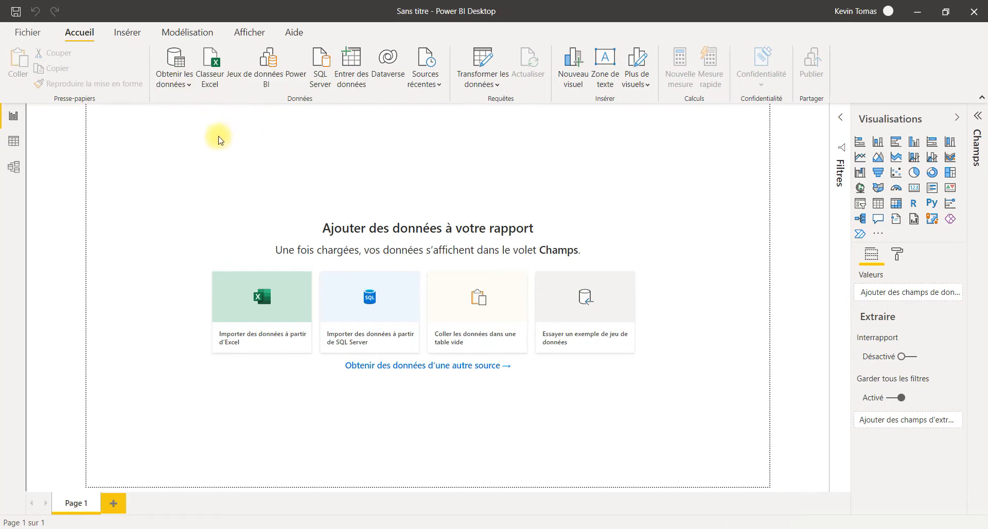
click(209, 77)
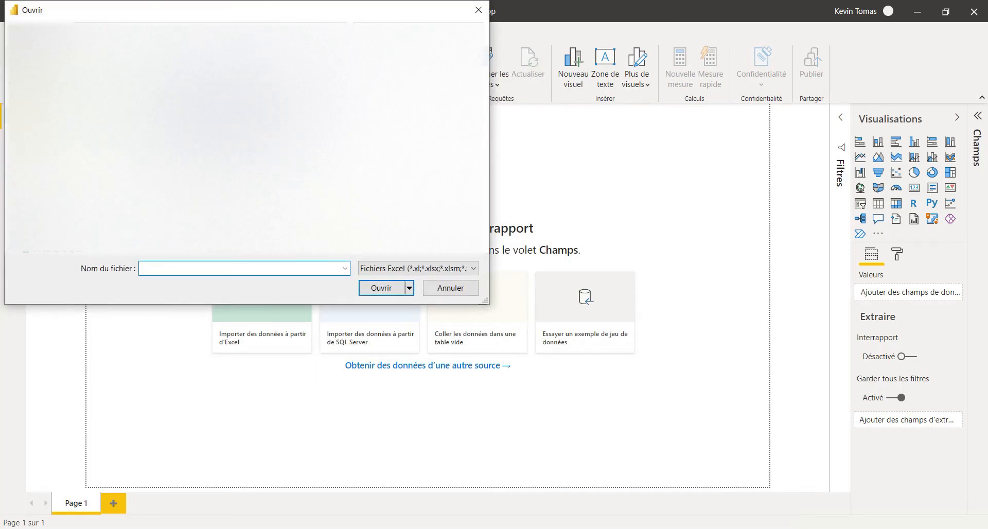
double_click(225, 115)
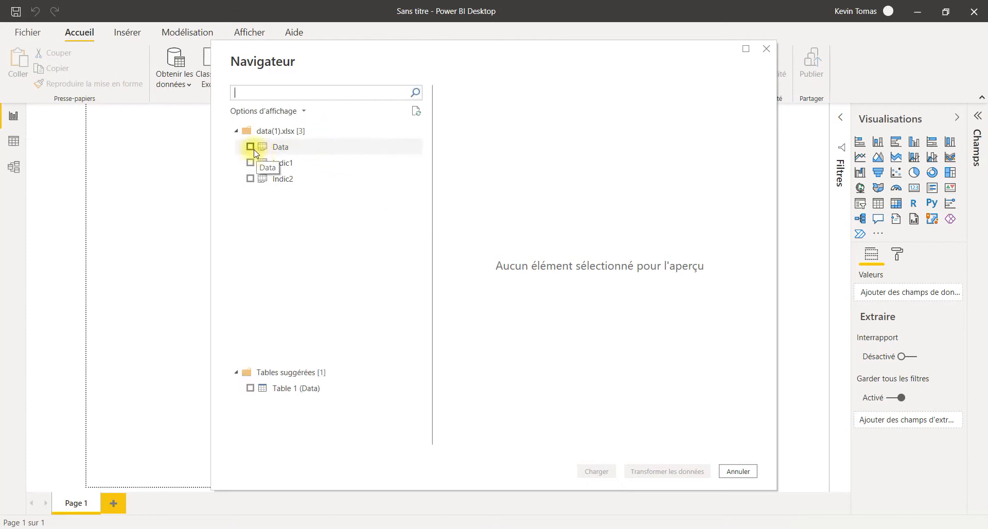
- Preview the columns of the Data sheet in the workbook and mark that sheet for import
click(280, 147)
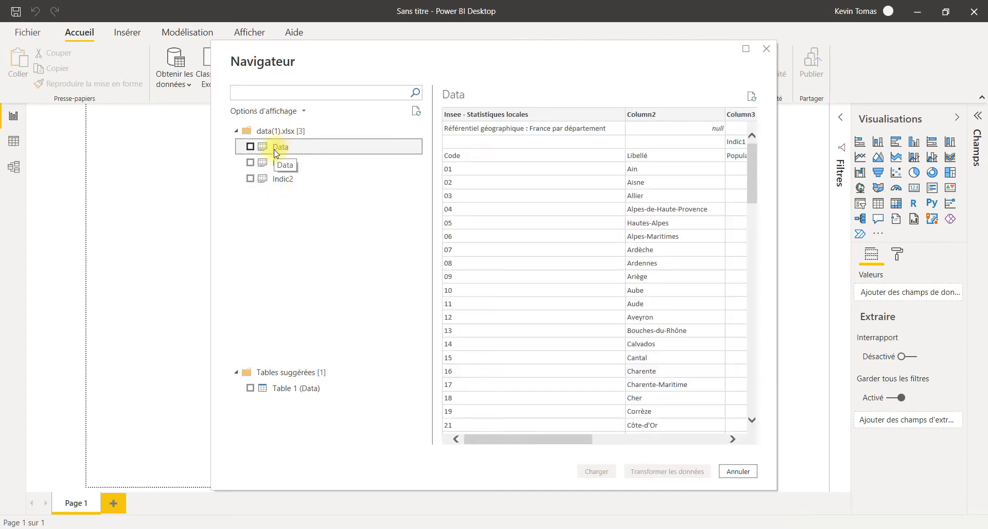
drag(512, 444, 439, 419)
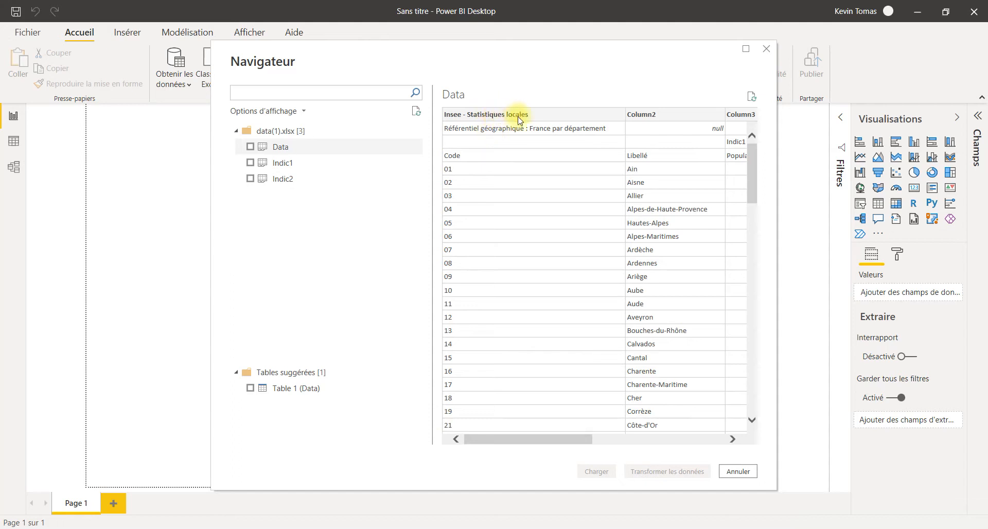
drag(530, 443, 551, 439)
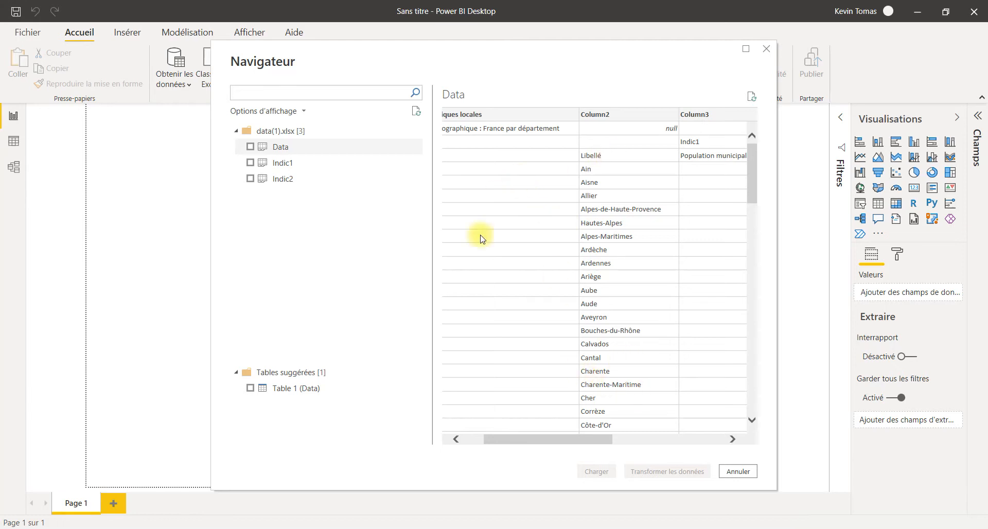
click(247, 149)
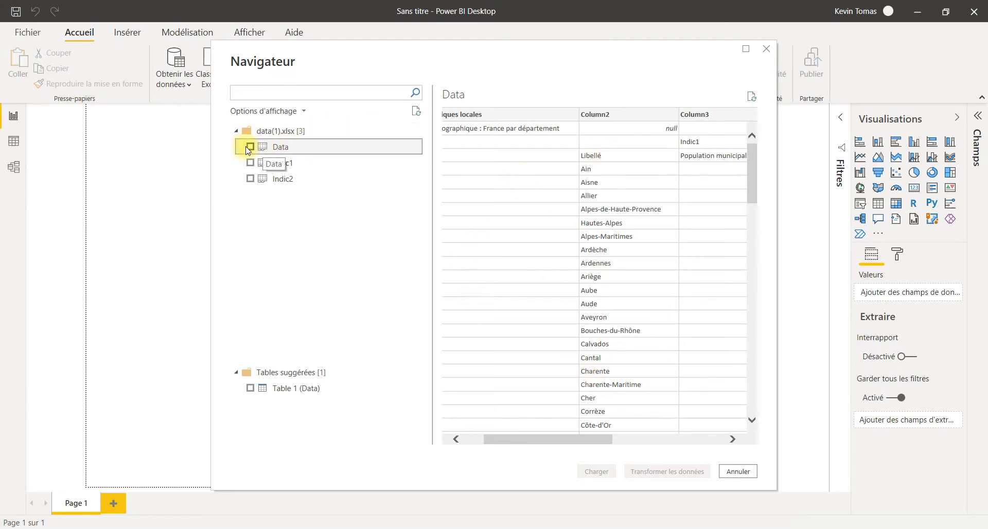
click(249, 148)
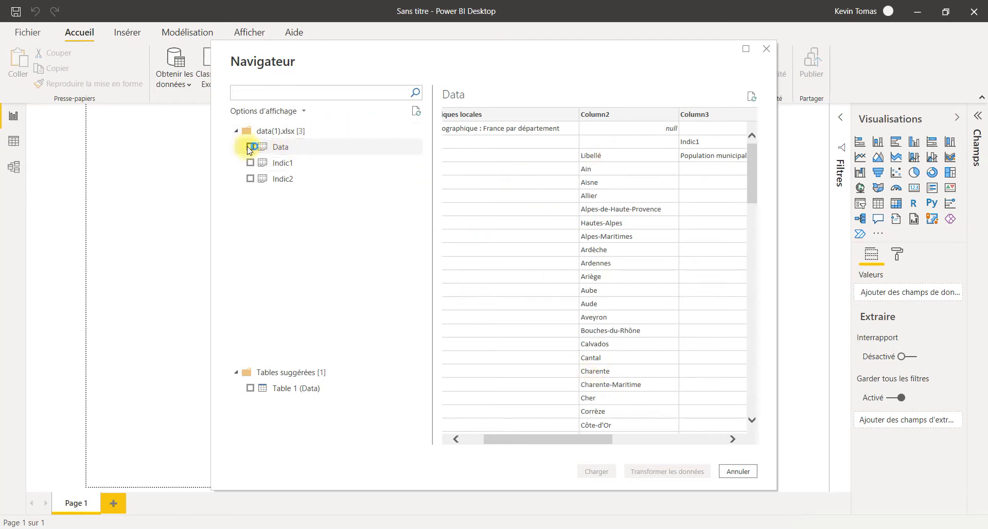
- Preview the Indic1 and Indic2 sheets and open only the Data sheet for transformation in Power Query
click(287, 165)
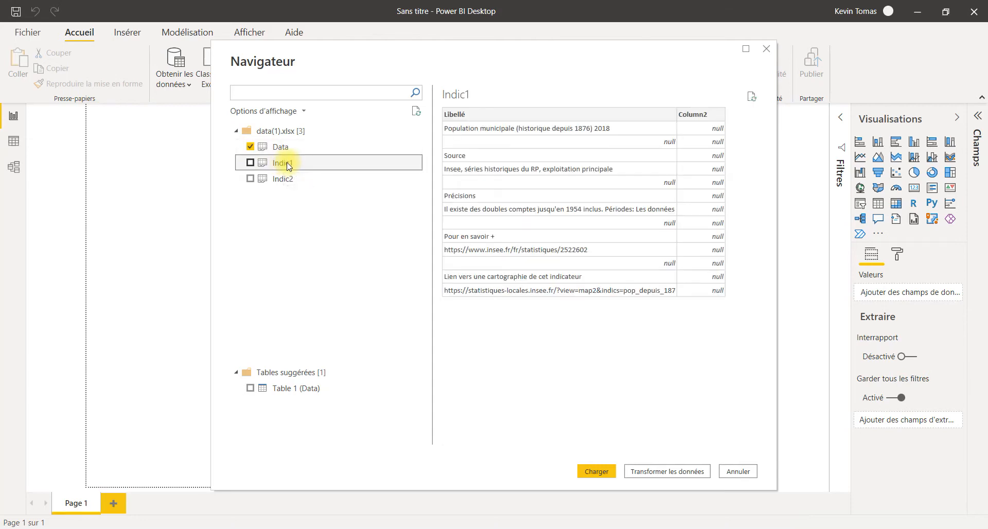
click(284, 177)
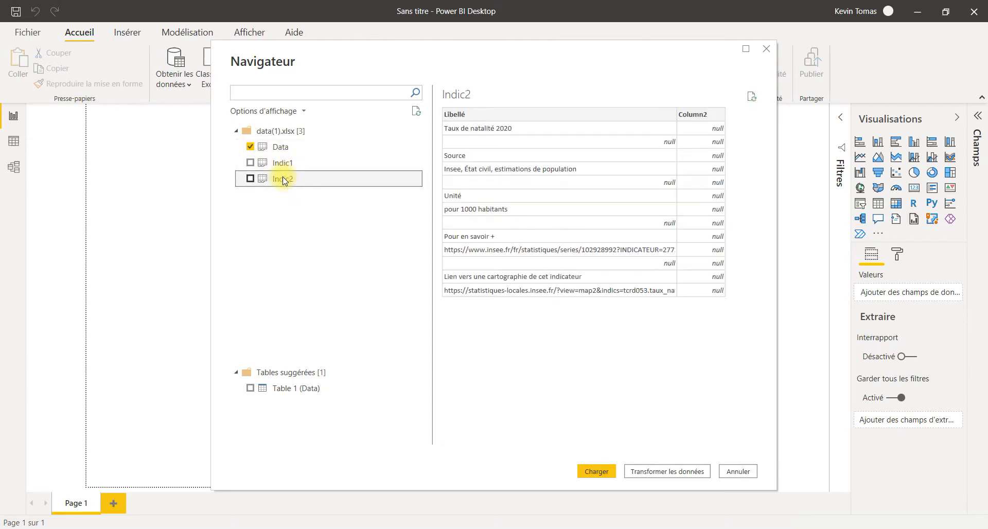
click(288, 150)
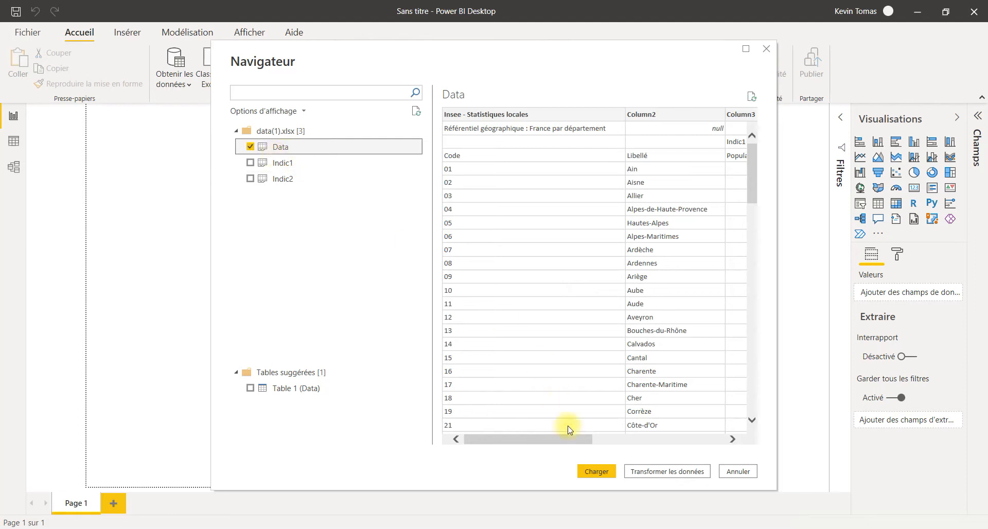
click(587, 475)
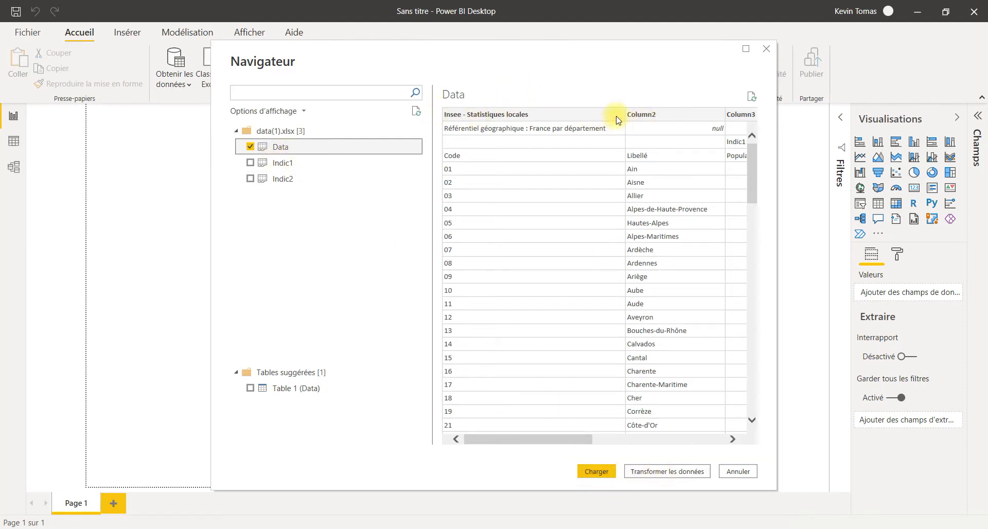
click(667, 473)
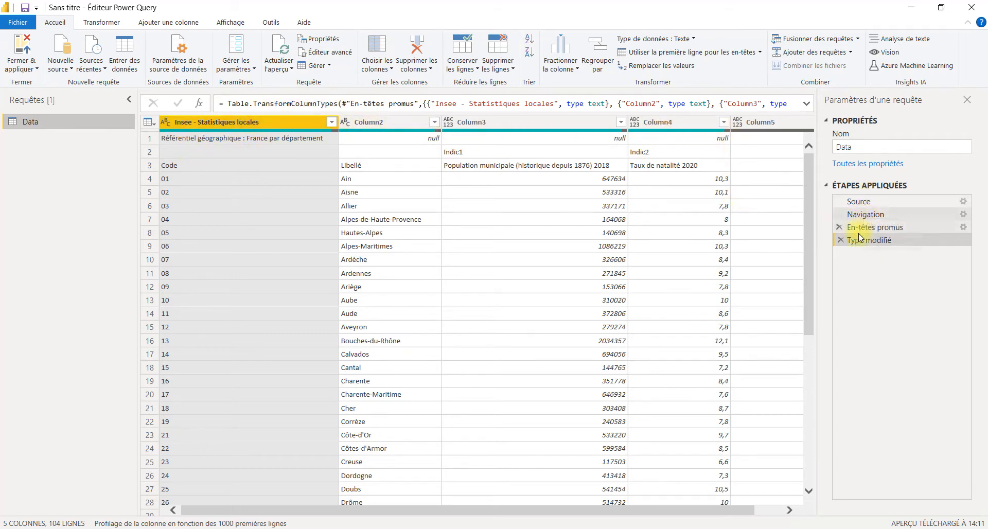
- Review the Source, Navigation, En-têtes promus and Type modifié steps of the Data query and their formulas
click(865, 202)
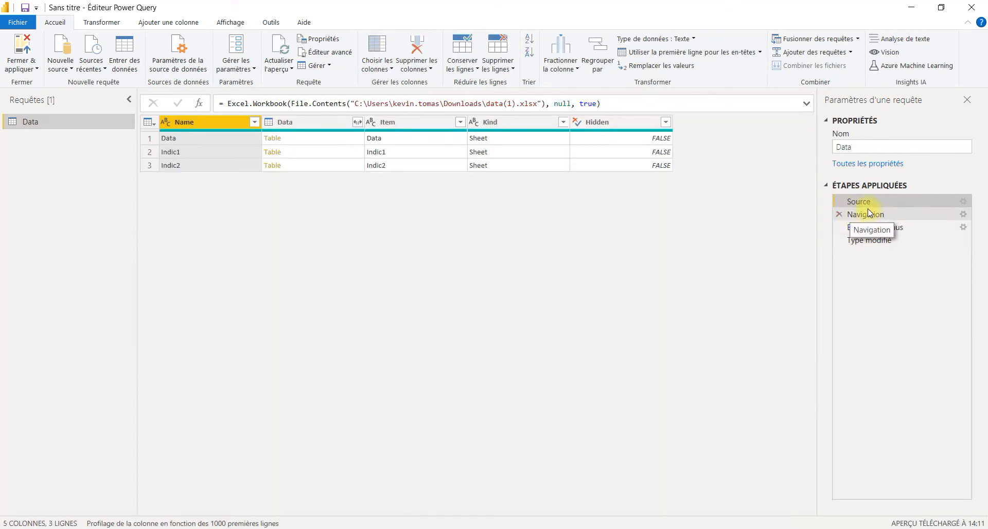
click(836, 219)
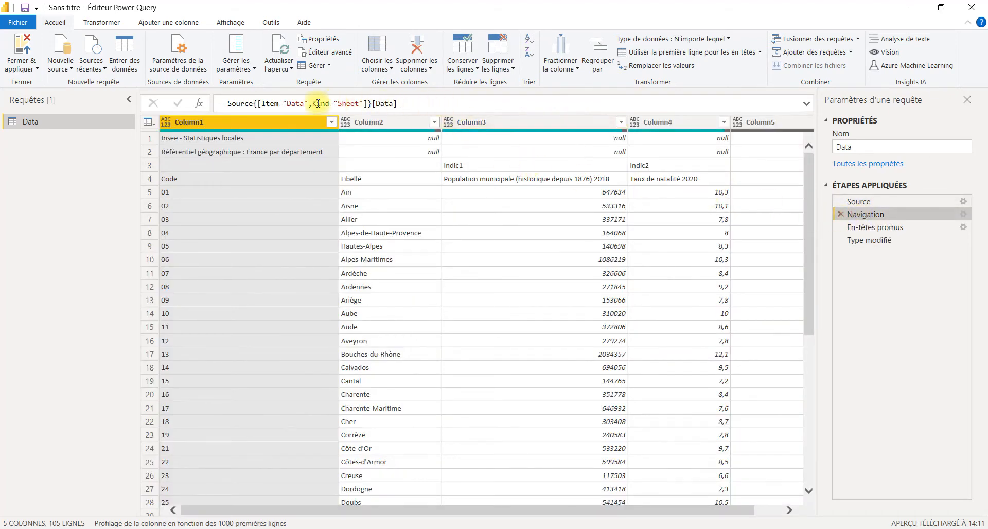
click(288, 104)
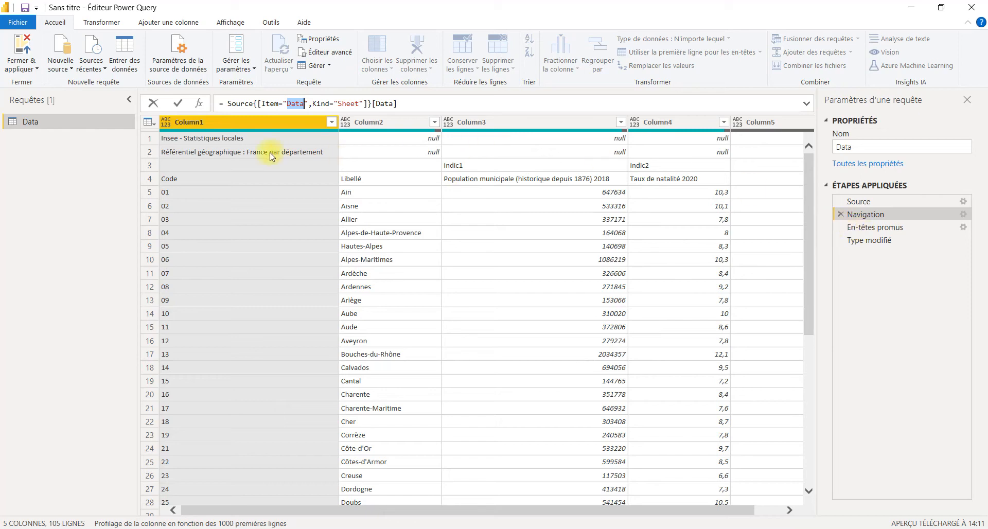
click(873, 229)
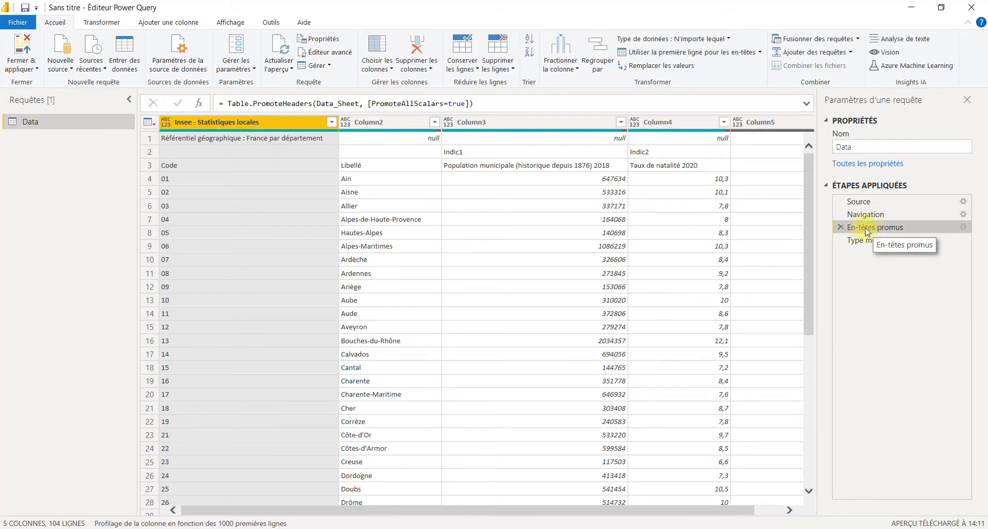
click(871, 248)
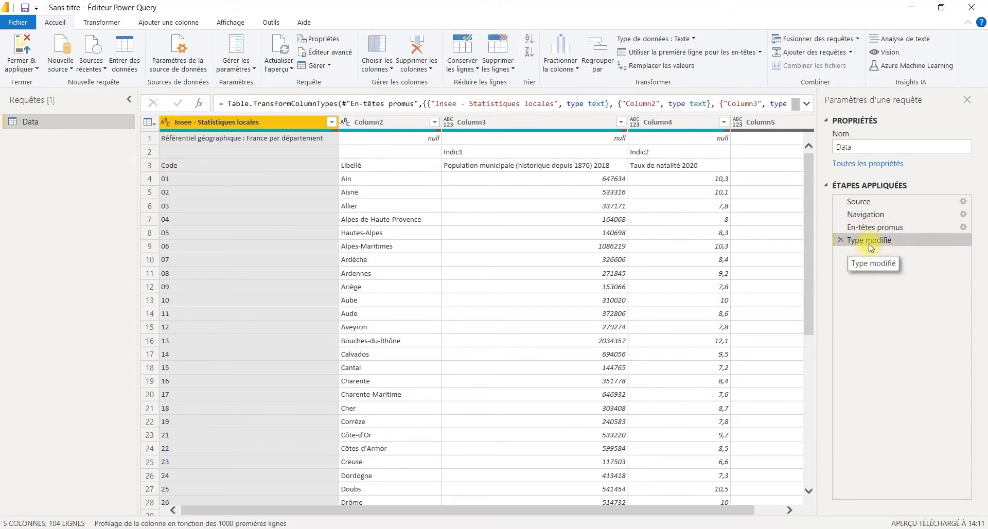
- Expand the formula bar and examine the column names and types in the Type modifié formula
drag(451, 106, 569, 109)
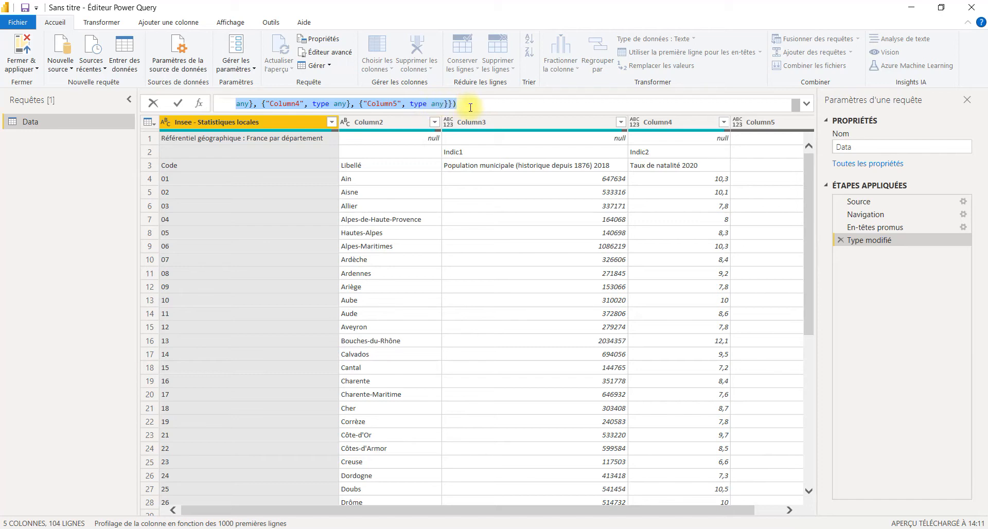
click(230, 25)
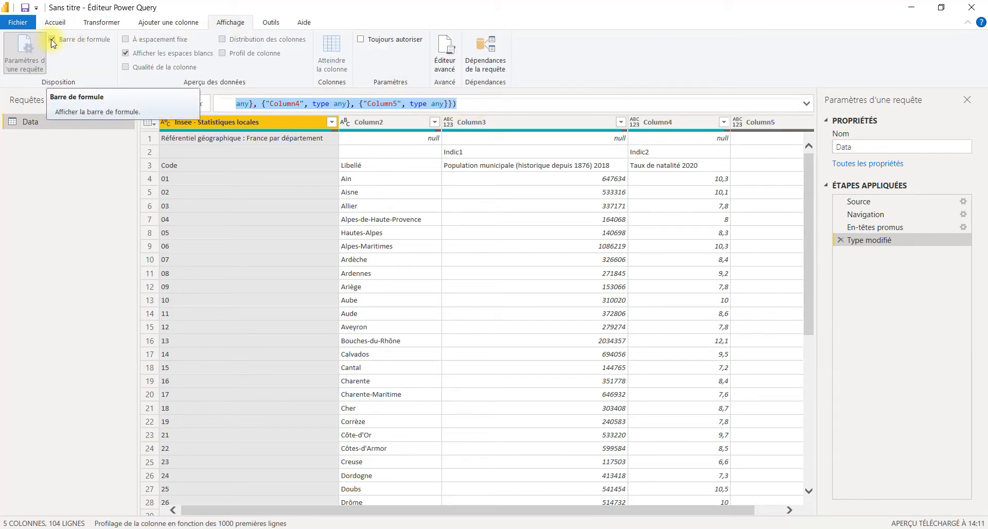
click(61, 26)
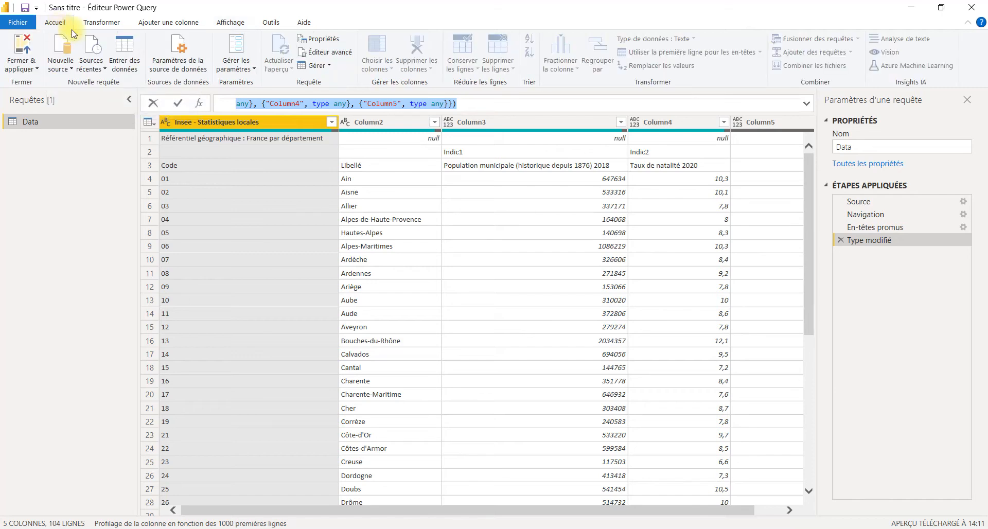
click(805, 103)
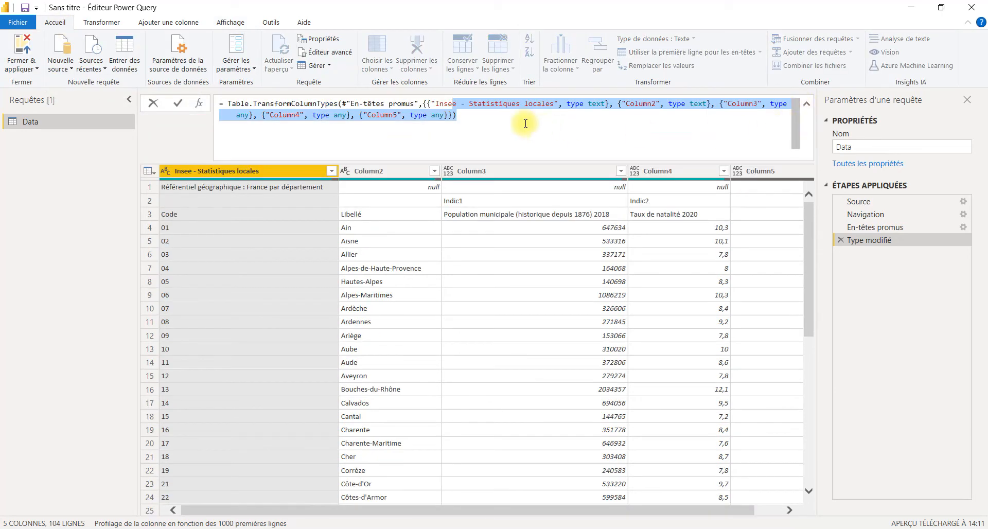
click(476, 105)
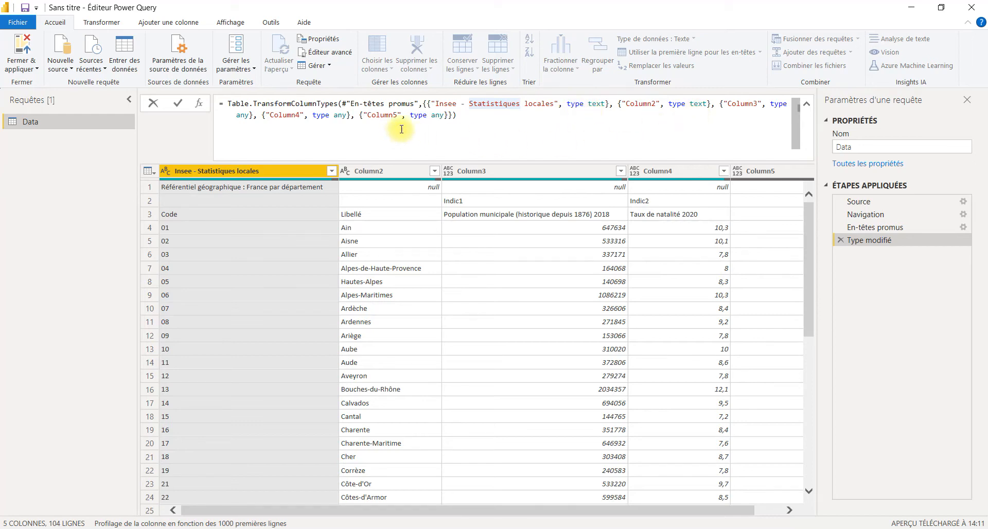
drag(432, 114, 444, 113)
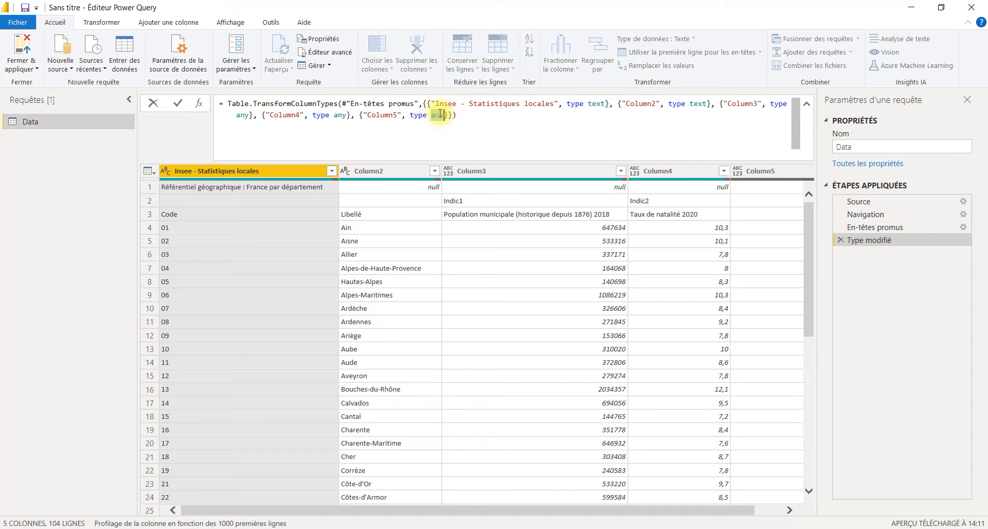
drag(441, 114, 449, 115)
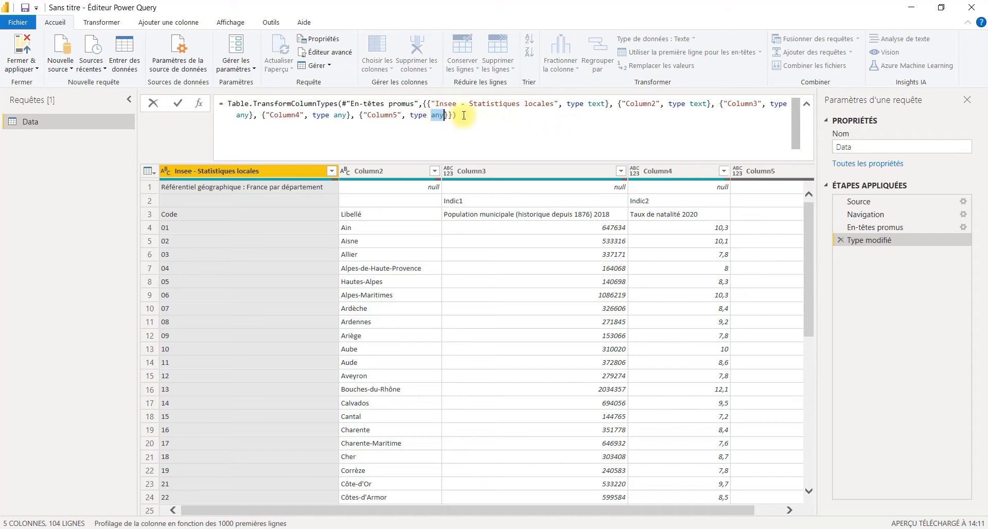
- Delete the Type modifié and En-têtes promus steps from the Data query
click(841, 240)
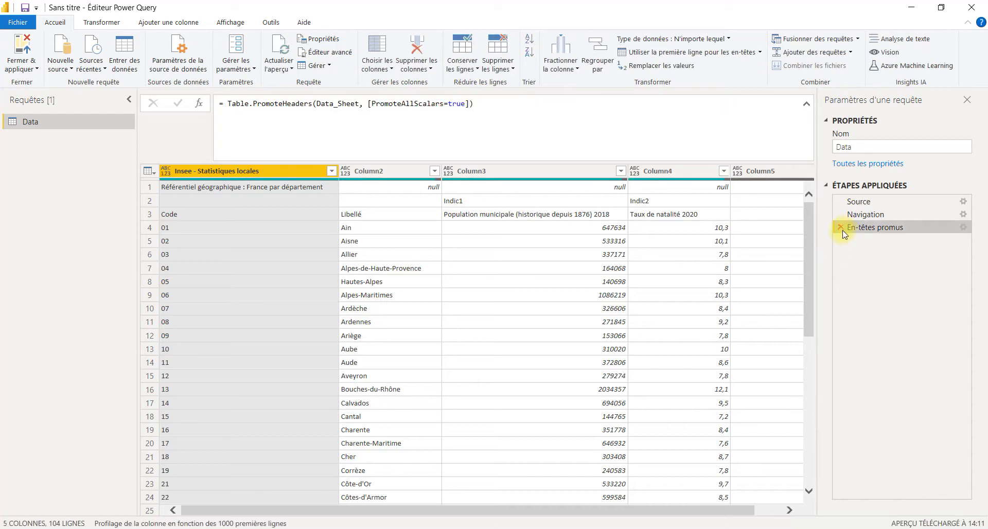
click(841, 228)
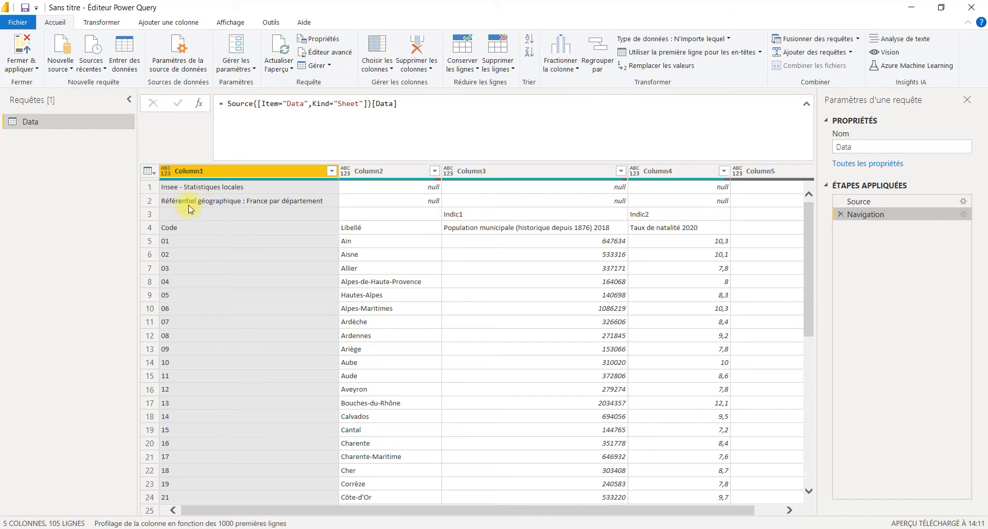
- Remove the top 3 rows of the Data query and use the first remaining row as headers
click(150, 228)
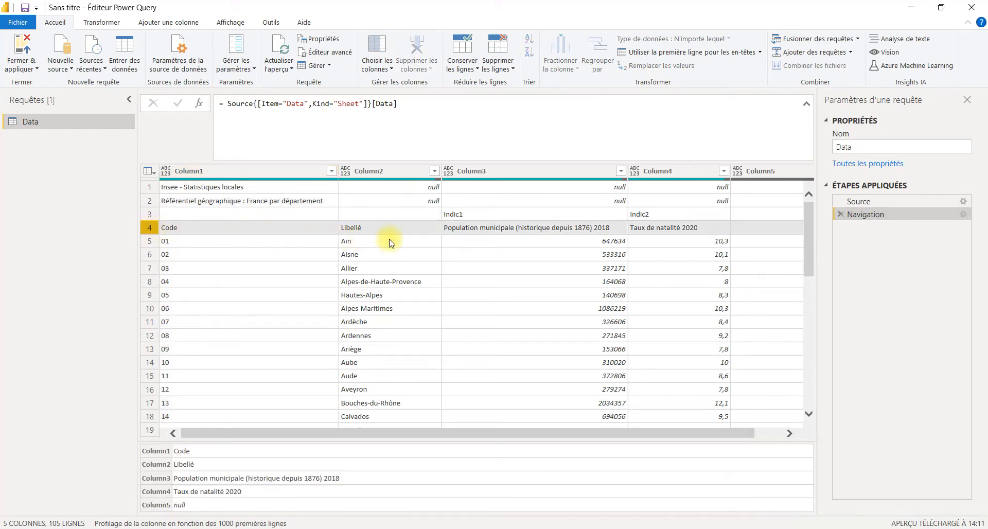
click(496, 65)
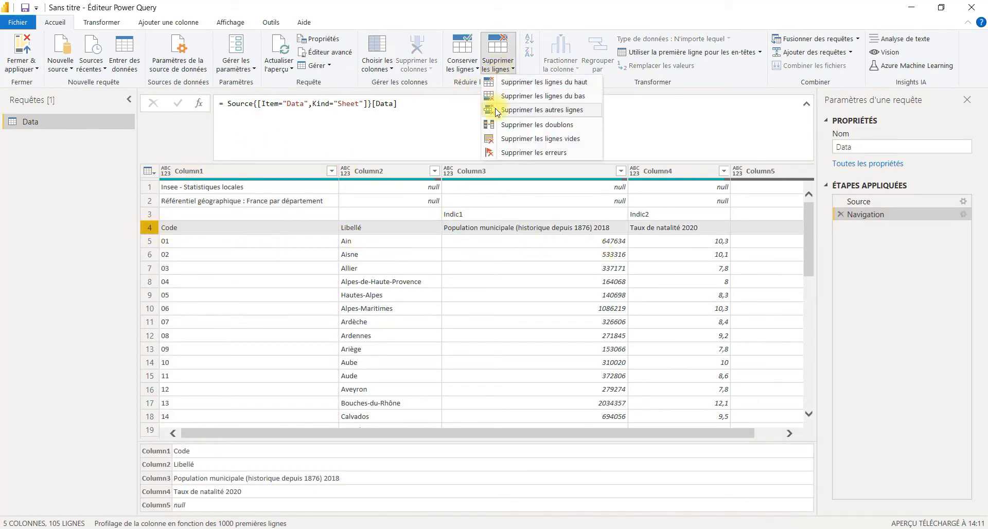
click(535, 82)
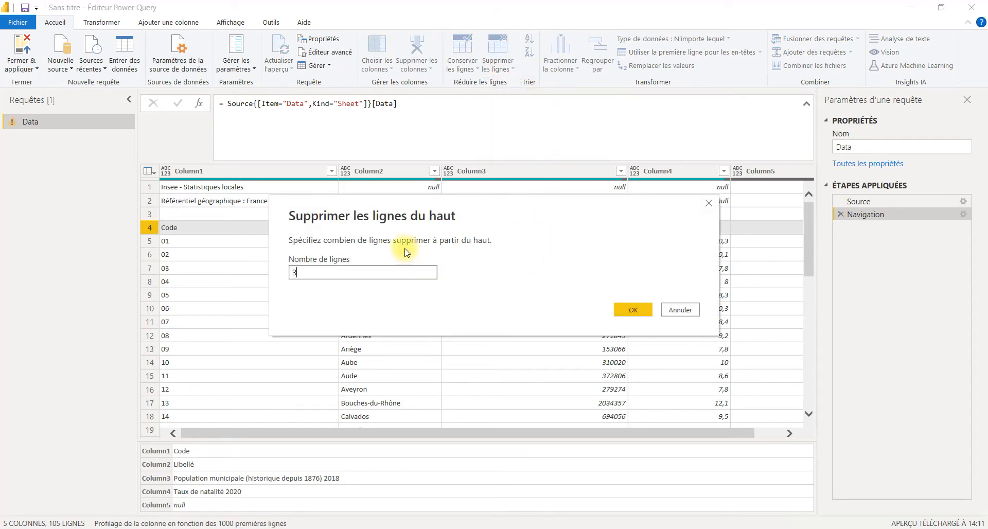
text(3)
click(642, 309)
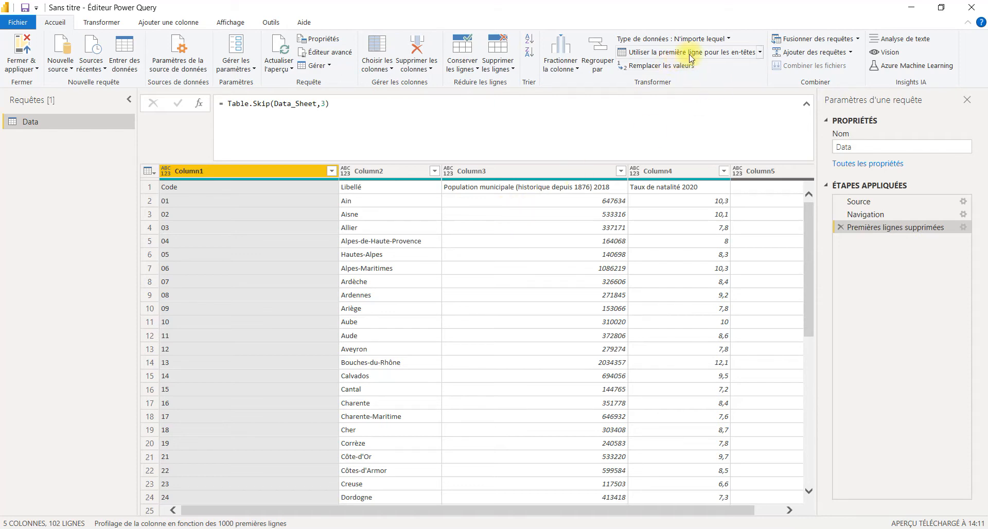
click(708, 56)
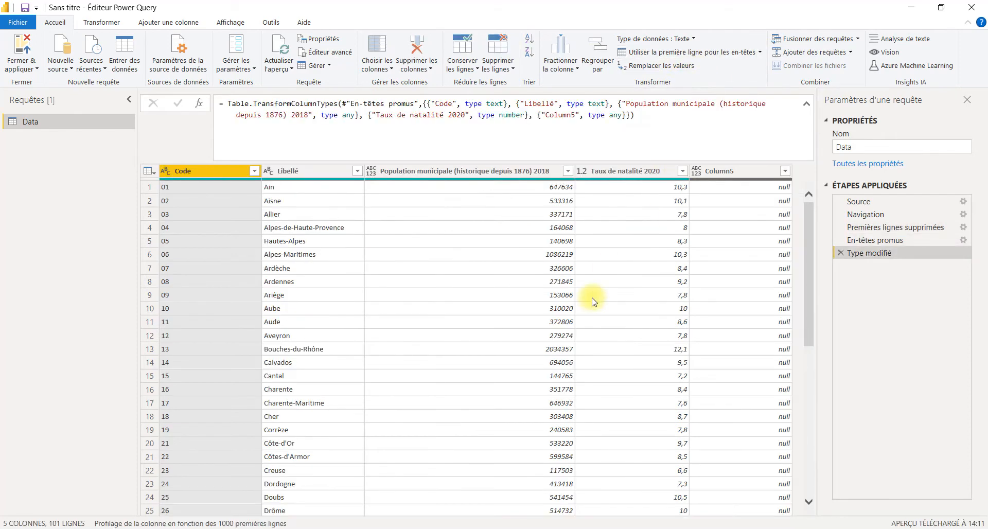
- Delete the Type modifié, En-têtes promus and Premières lignes supprimées steps from the Data query
click(840, 252)
click(840, 240)
click(839, 227)
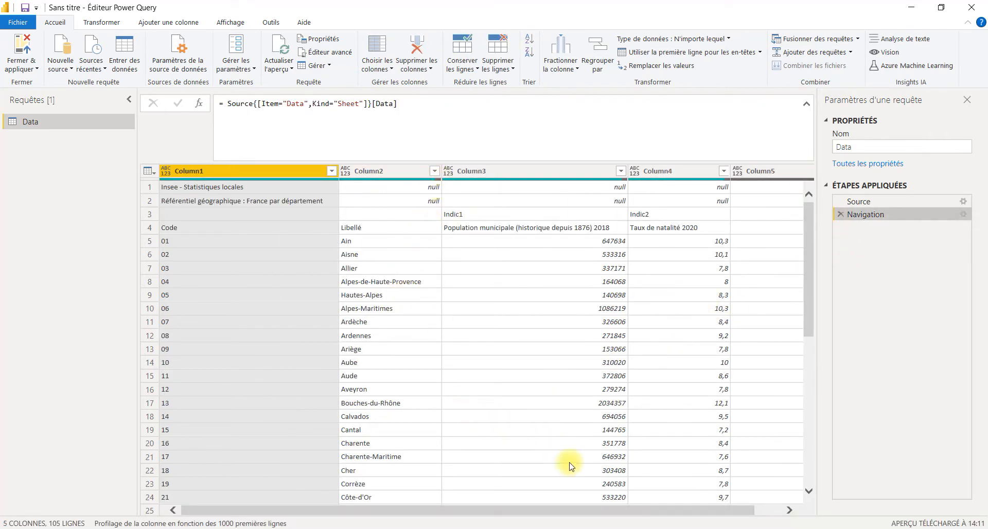
- Filter the (null) and (vide) values out of Column2 and use the first remaining row as headers
click(437, 171)
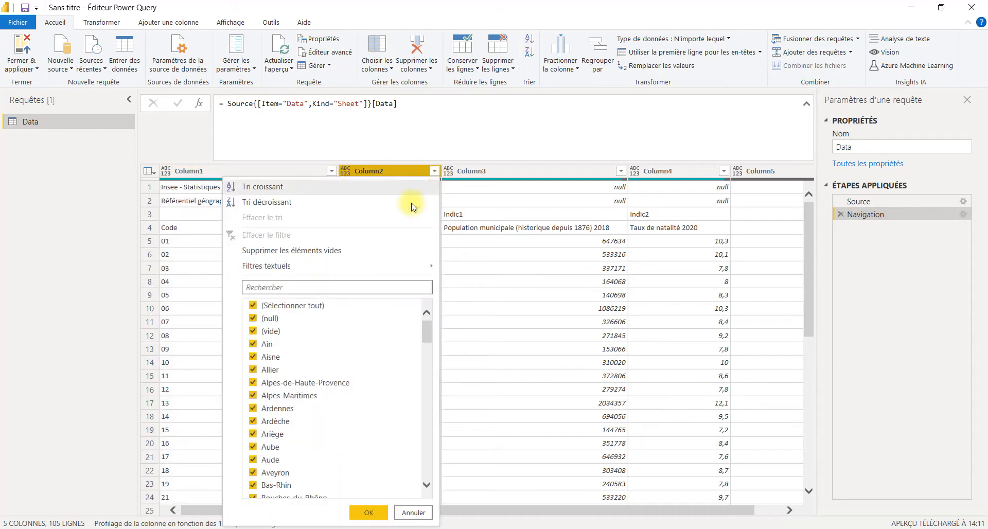
click(270, 318)
click(271, 331)
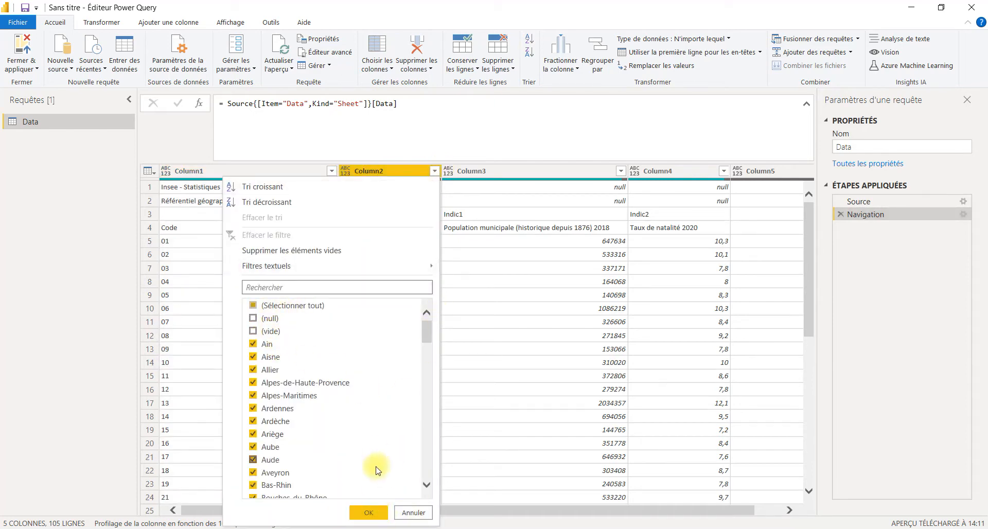
click(369, 513)
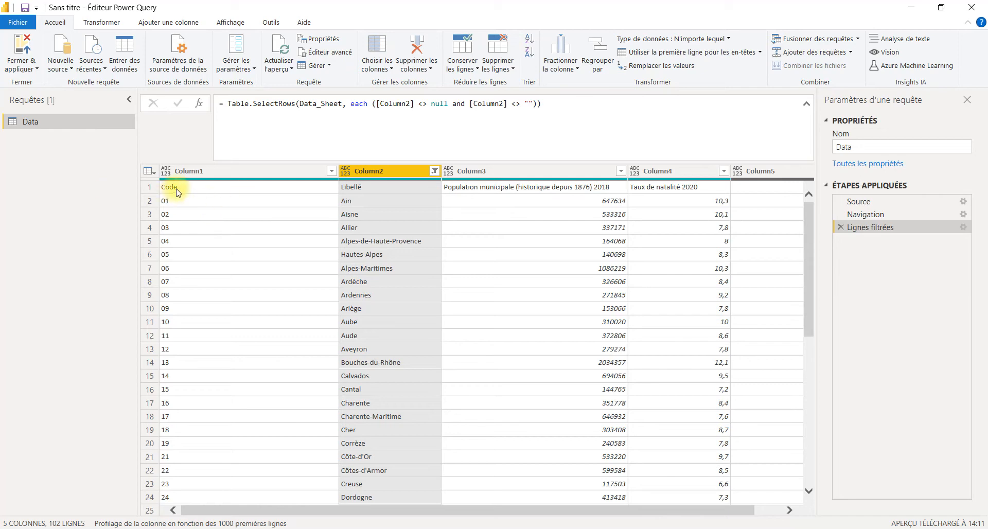
click(659, 54)
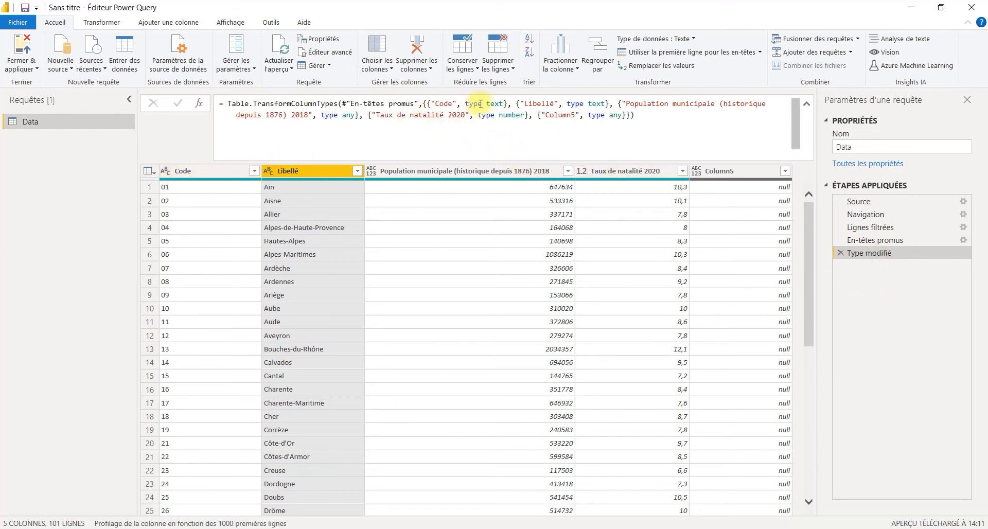
- Examine the department codes in the Code column and in its list of filter values
scroll(198, 298, down, 8)
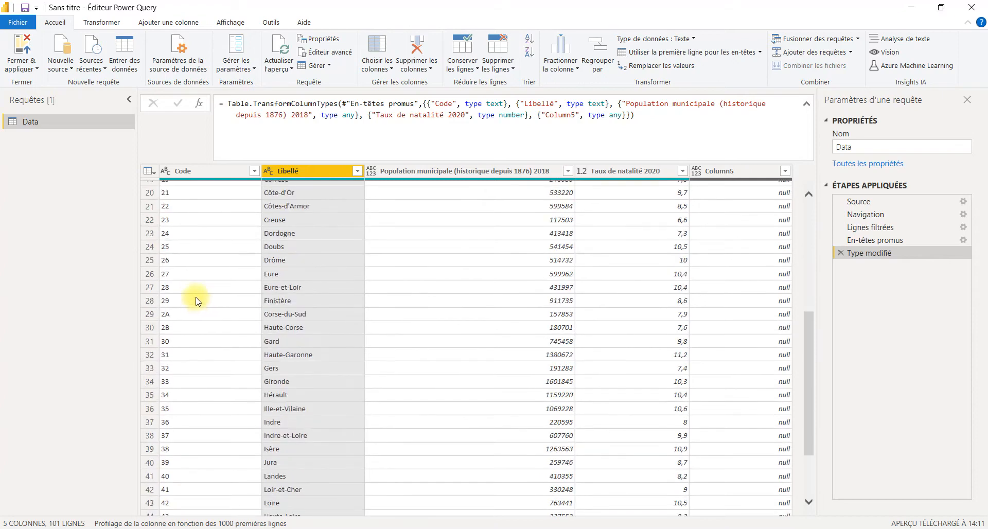
scroll(195, 297, down, 15)
scroll(194, 247, up, 16)
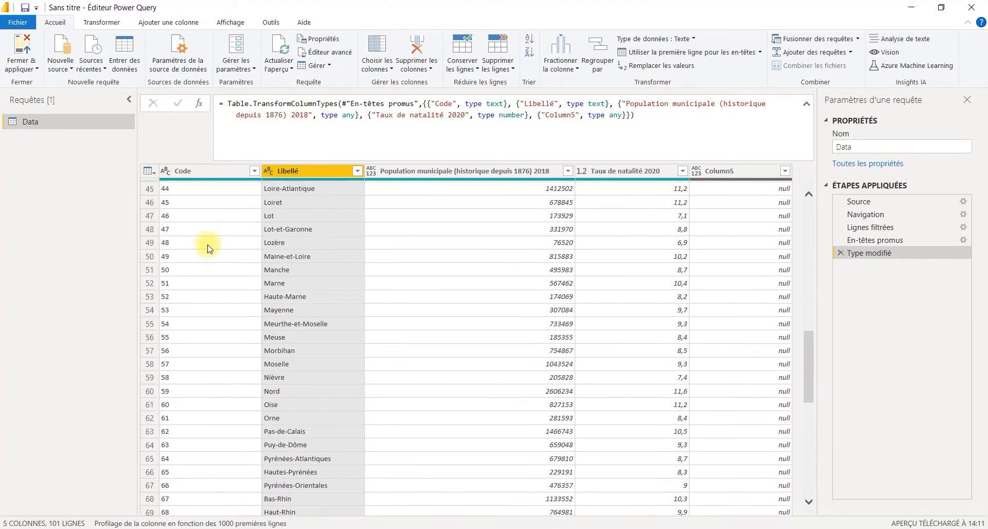
click(254, 171)
scroll(172, 381, down, 15)
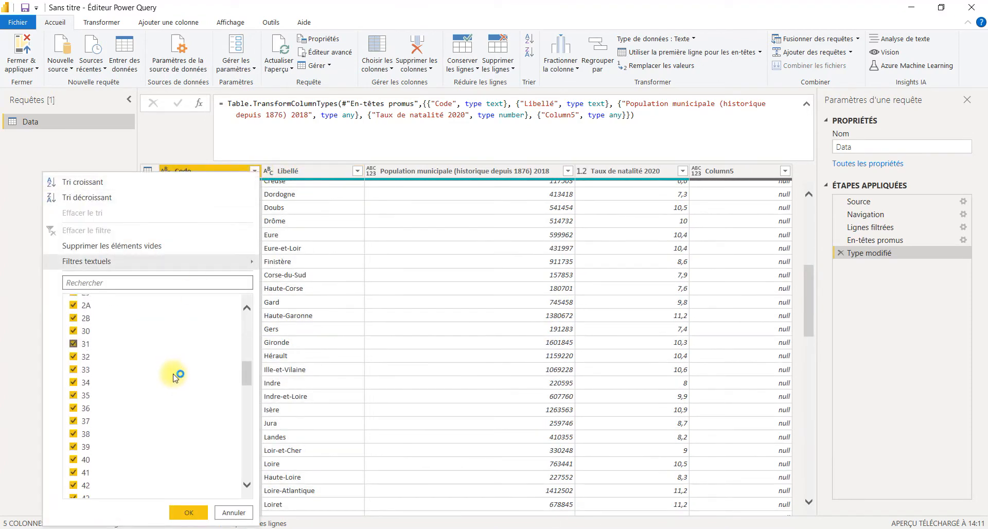
scroll(174, 383, down, 13)
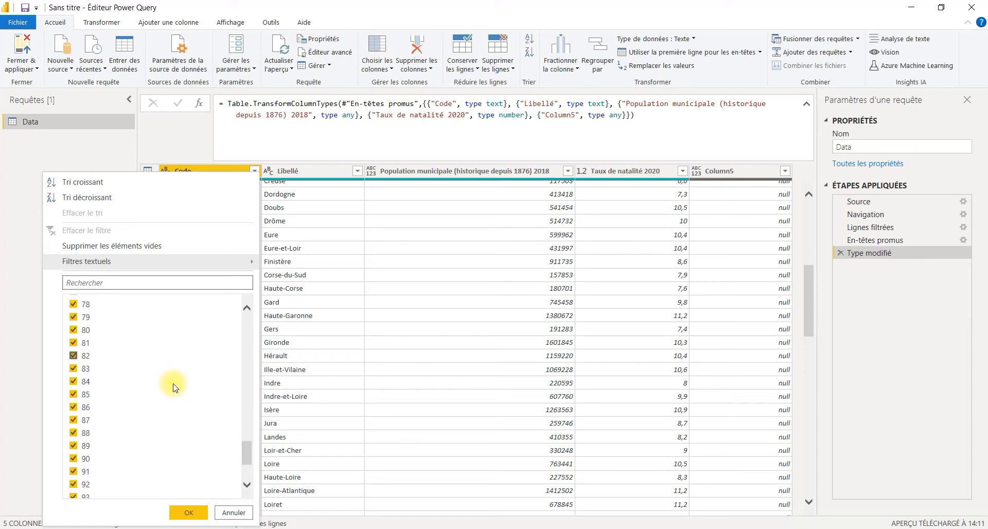
click(234, 512)
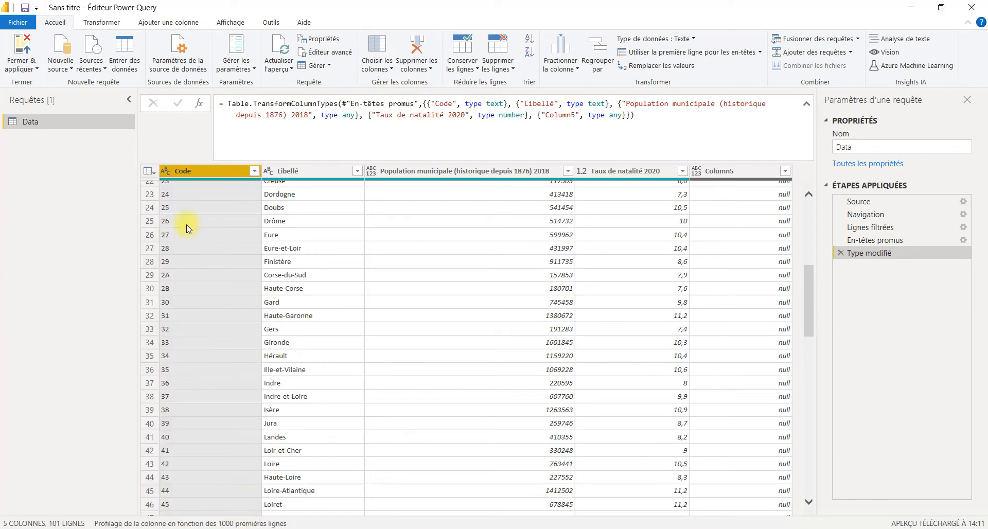
- Change the Code column's type to Nombre entier, replacing the current type conversion
click(168, 172)
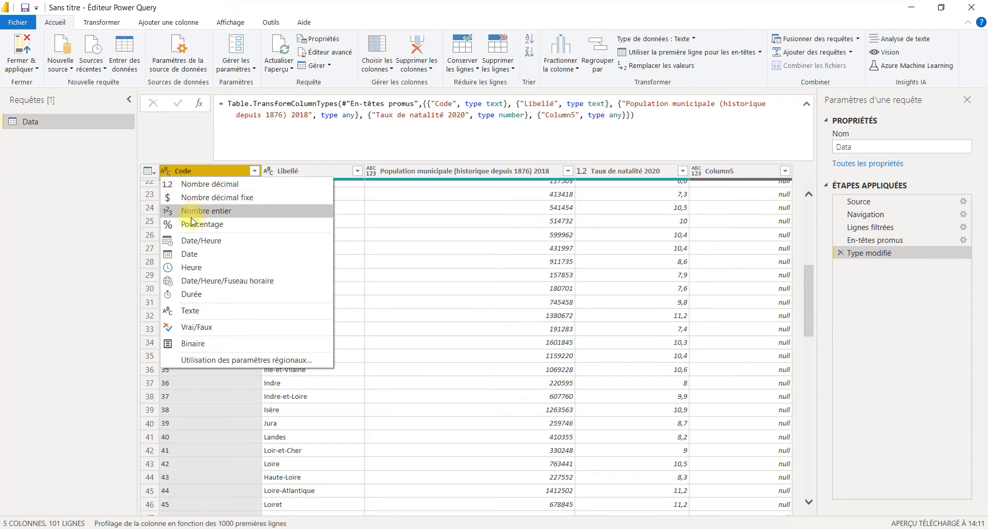
click(209, 212)
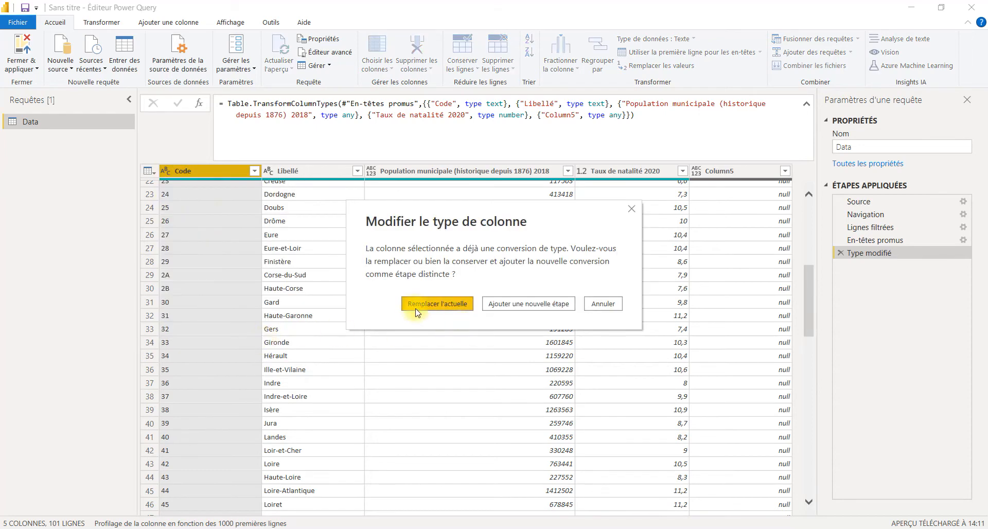
click(445, 307)
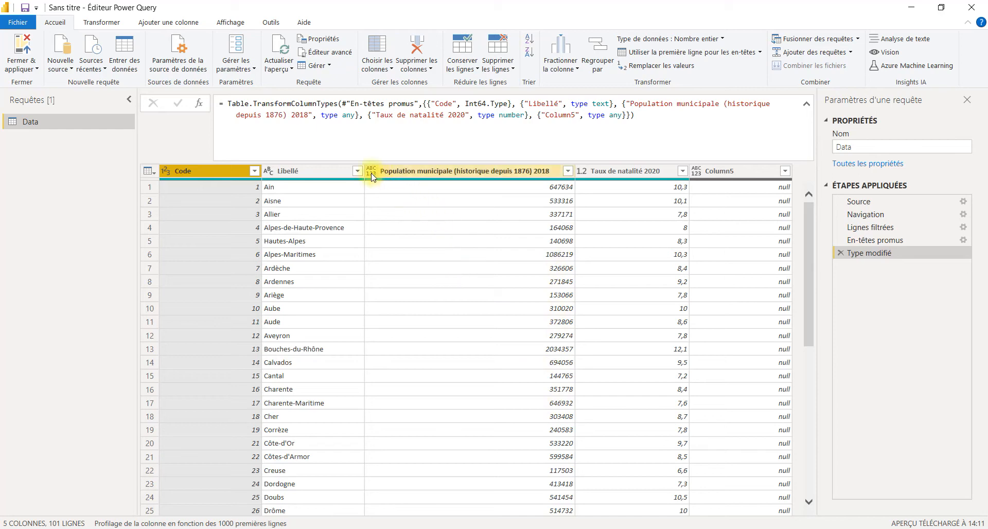
- Set the type of the Population municipale (historique depuis 1876) 2018 column to Nombre entier
double_click(349, 115)
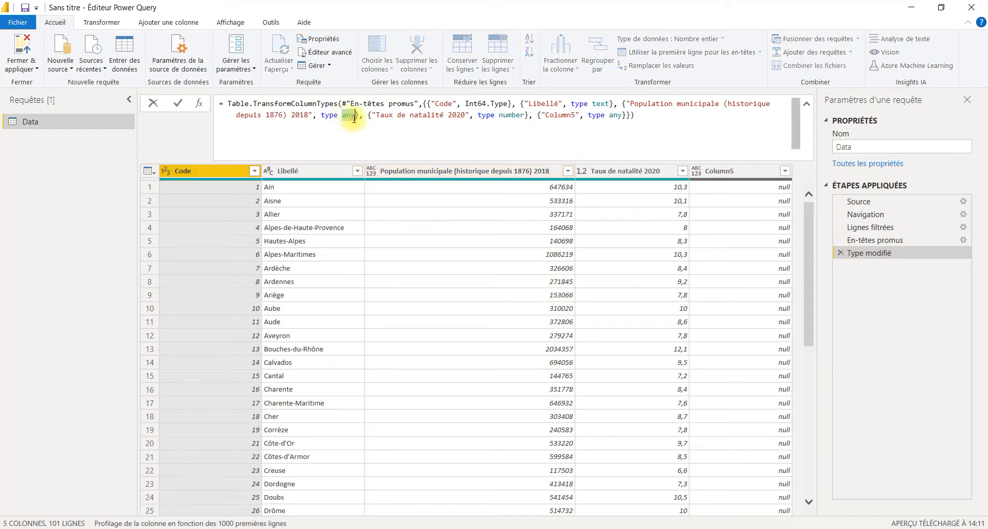
click(369, 171)
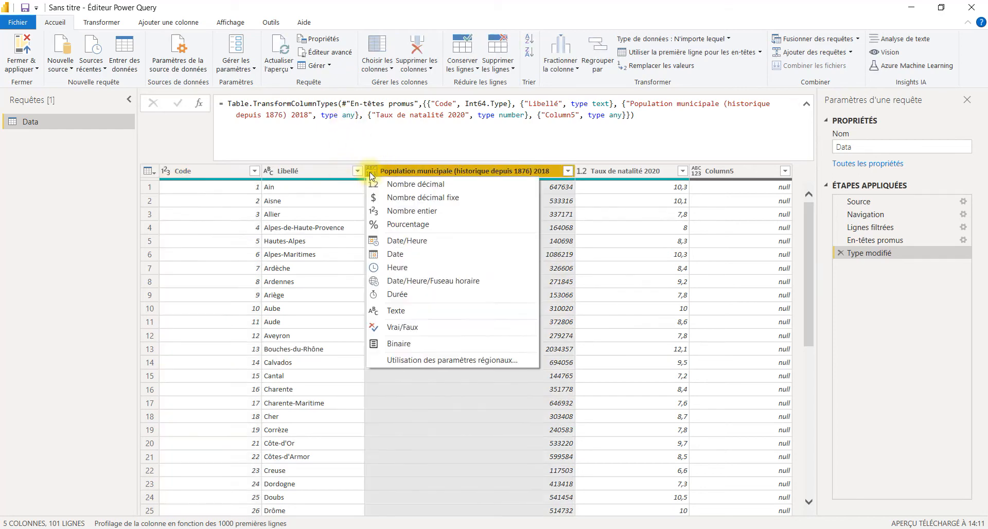
click(387, 212)
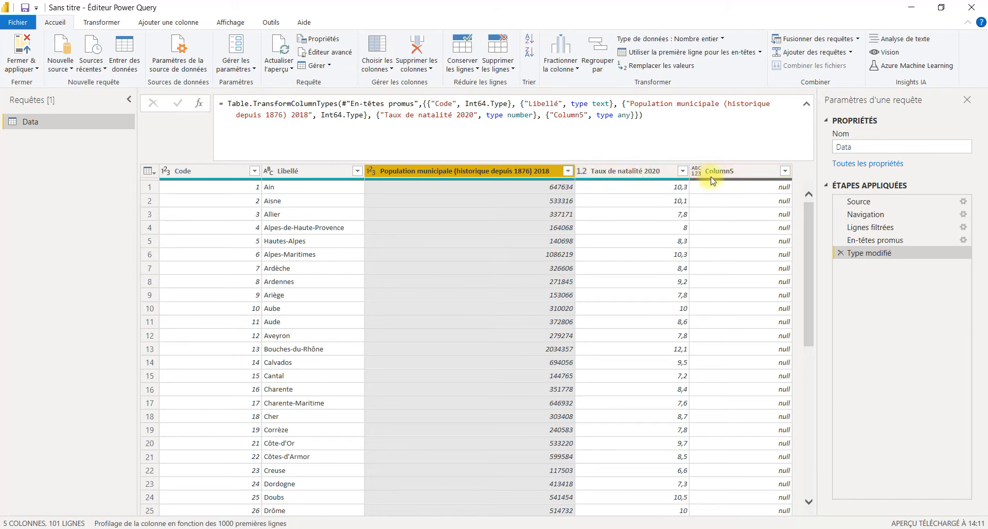
- Check the values of Column5 and remove that column from the Data query
drag(807, 249, 808, 194)
click(785, 172)
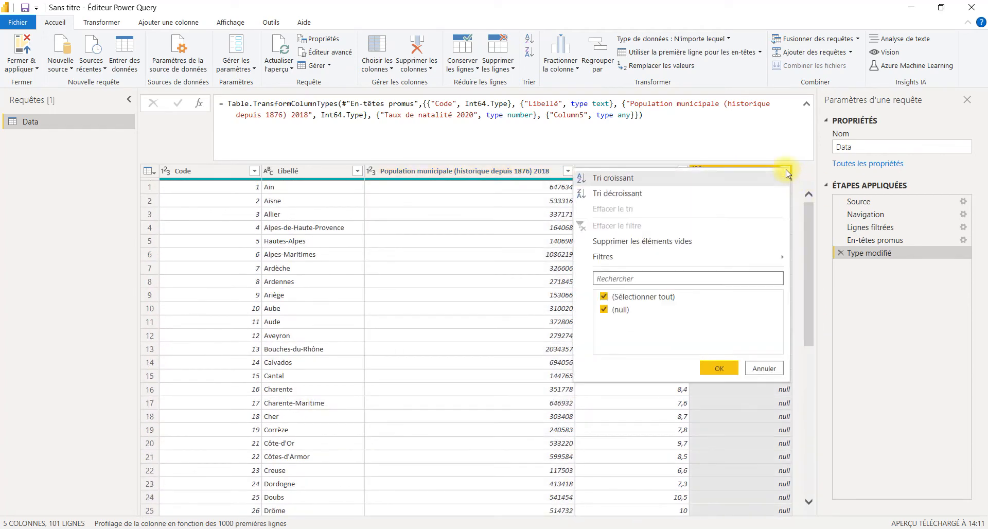
click(799, 181)
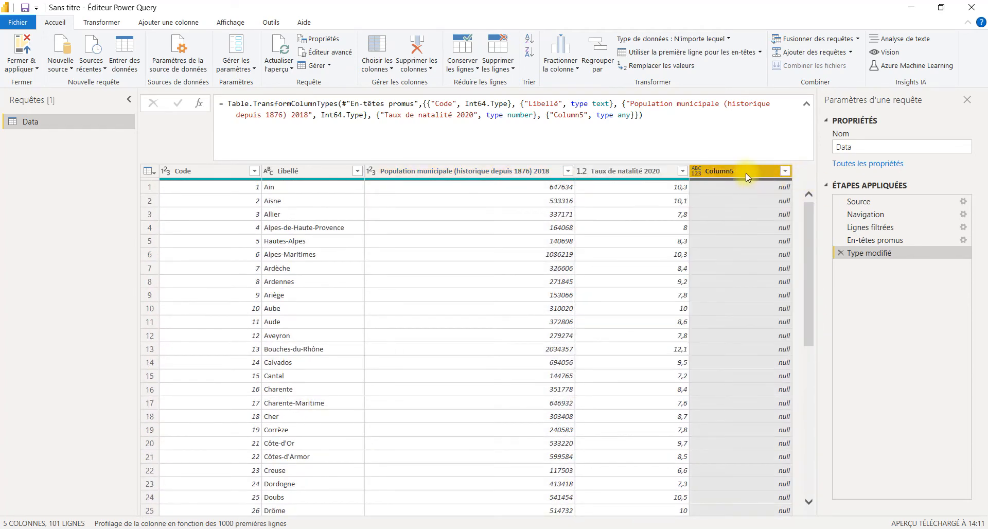
key(Delete)
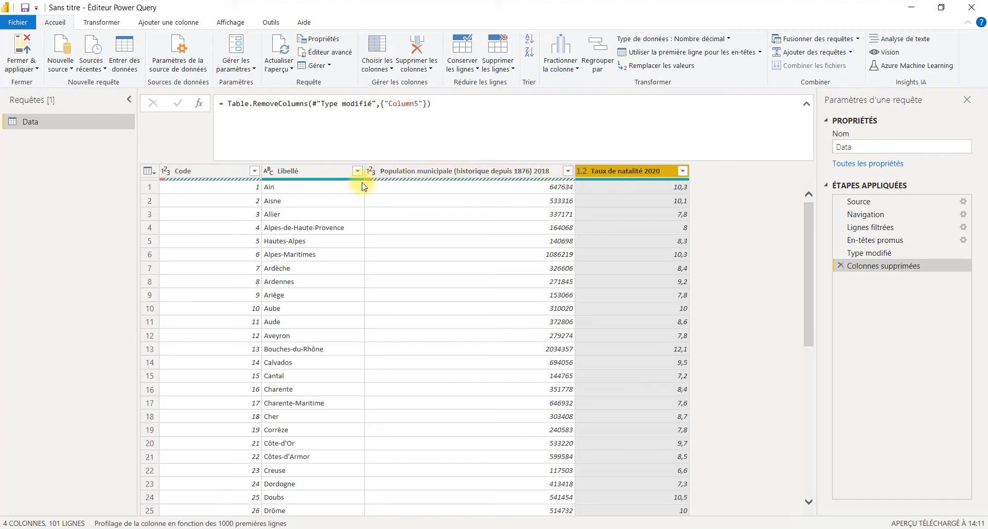
- Apply the query changes to load Data into Power BI Desktop, expand the table's fields and view the options of Code
click(22, 51)
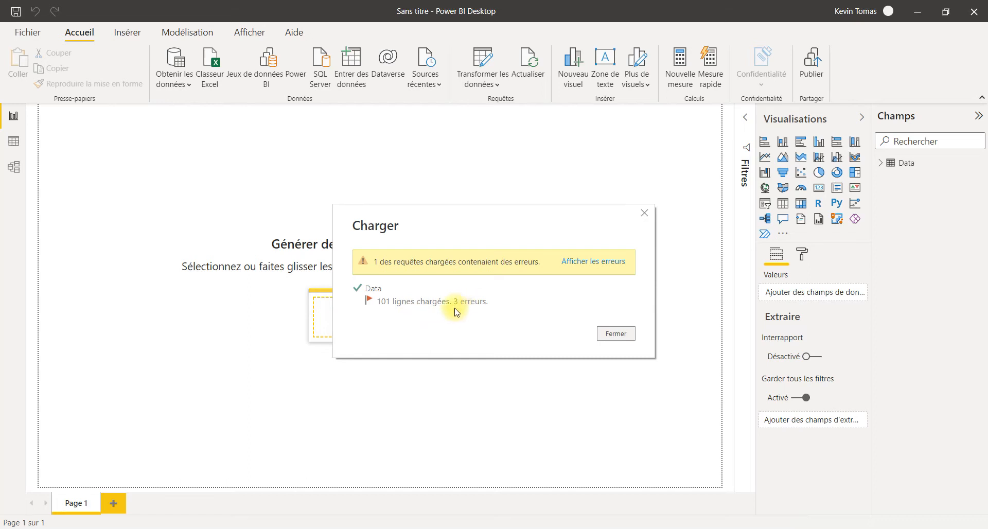
click(645, 213)
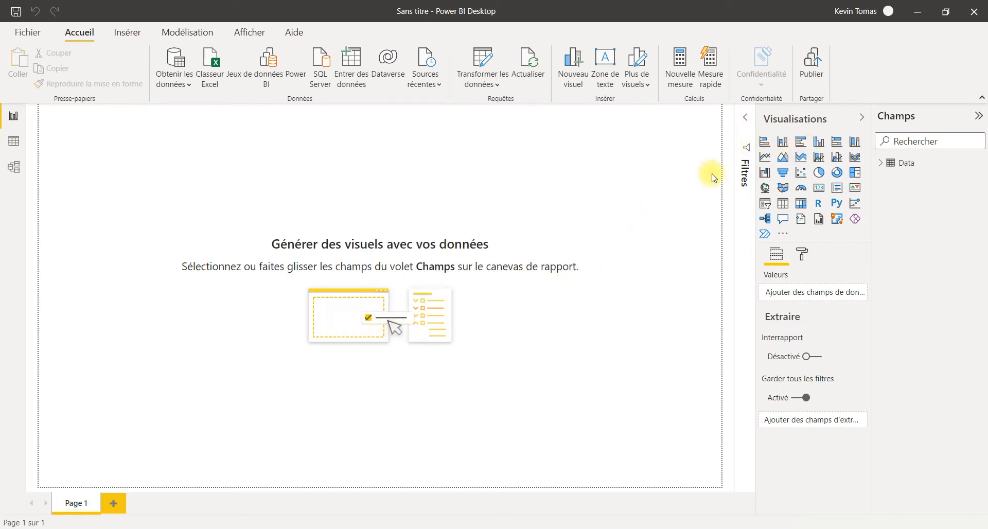
click(879, 164)
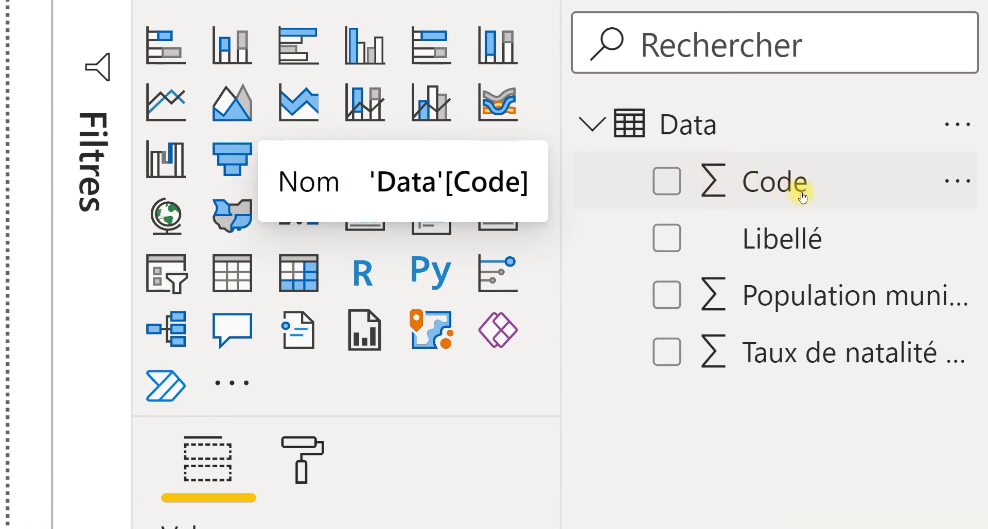
click(952, 181)
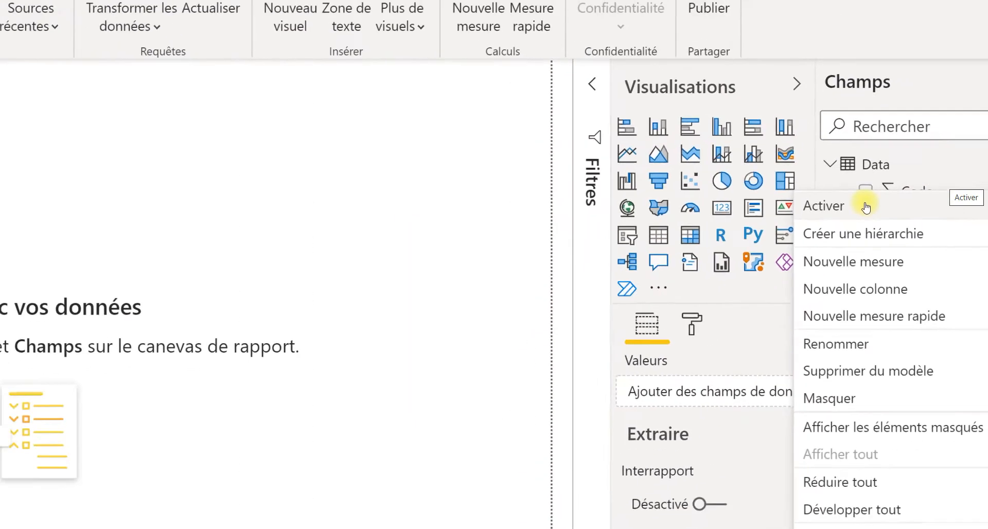
click(553, 231)
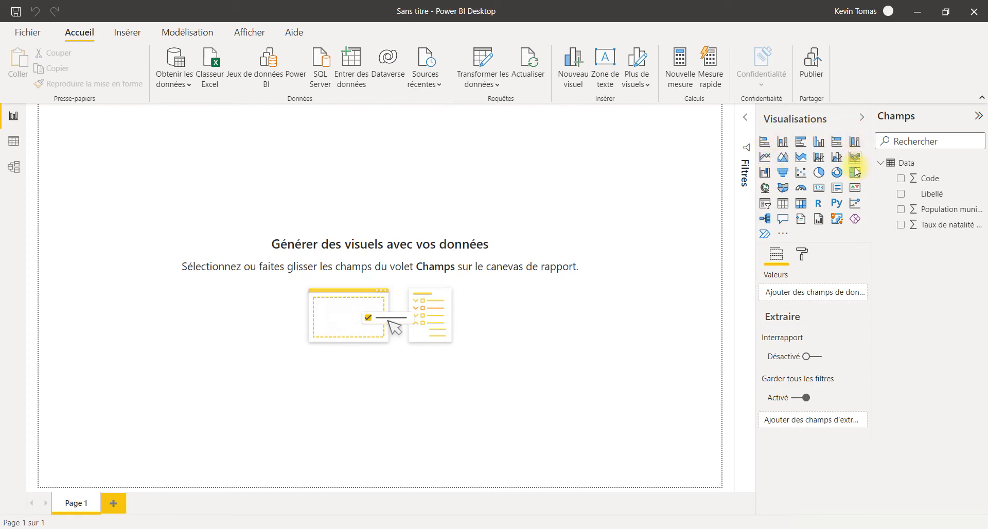
- Browse the gallery of additional Power BI visuals and close it without adding any
click(782, 236)
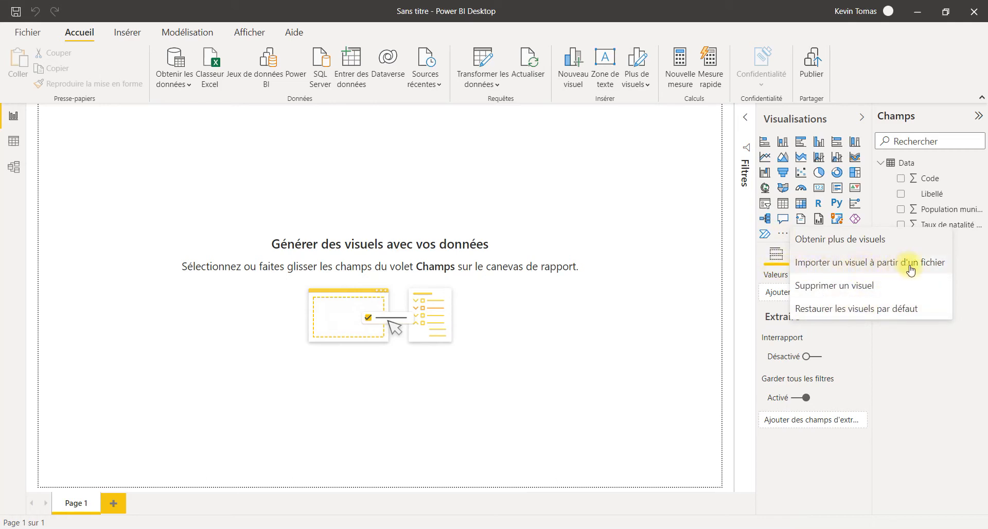
click(847, 243)
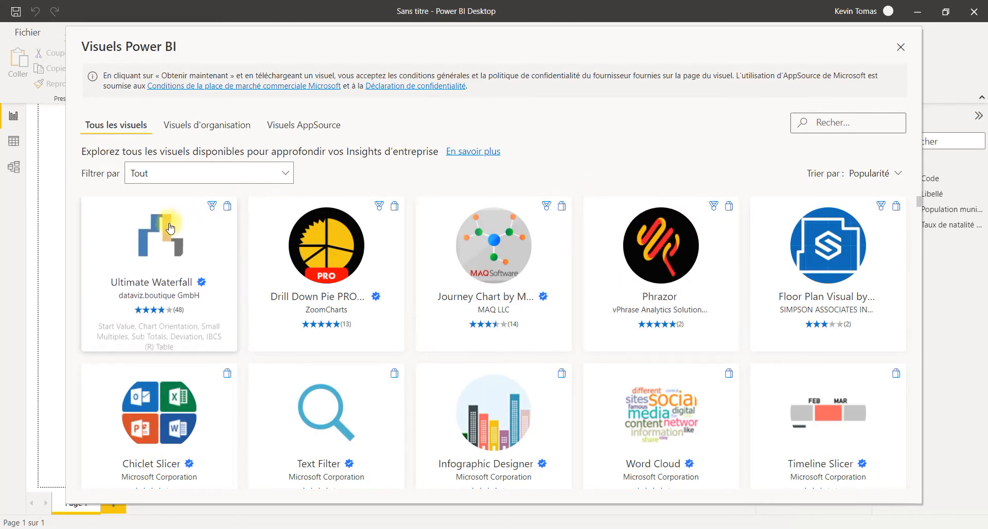
scroll(470, 216, down, 2)
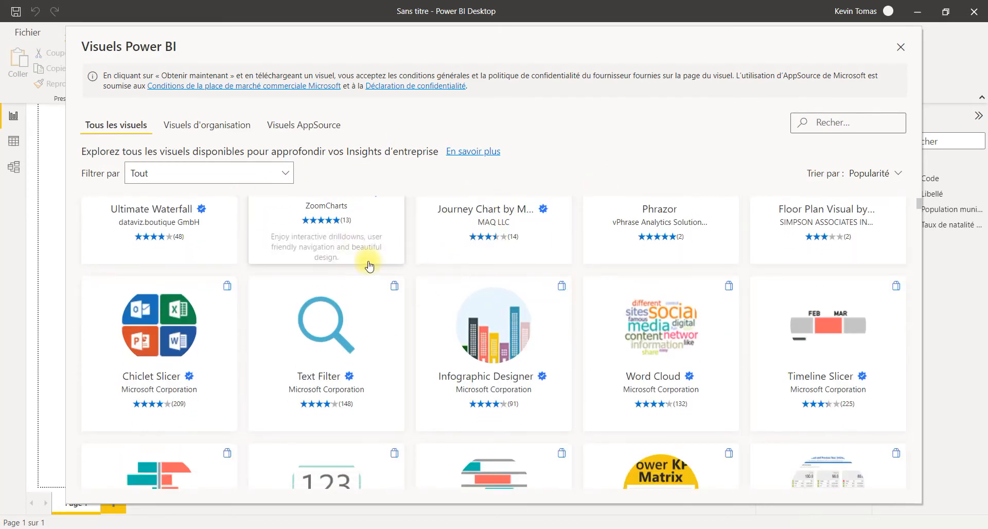
scroll(411, 291, down, 1)
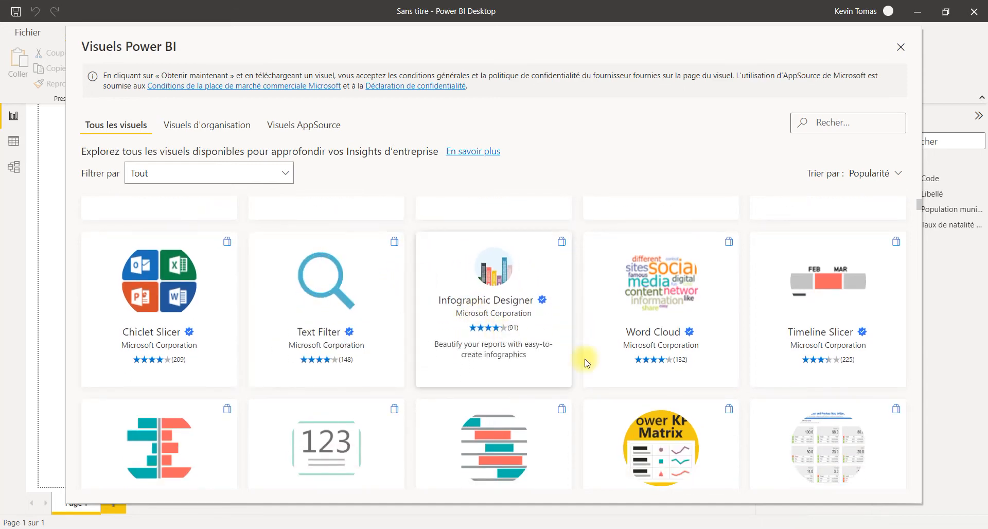
scroll(255, 337, down, 17)
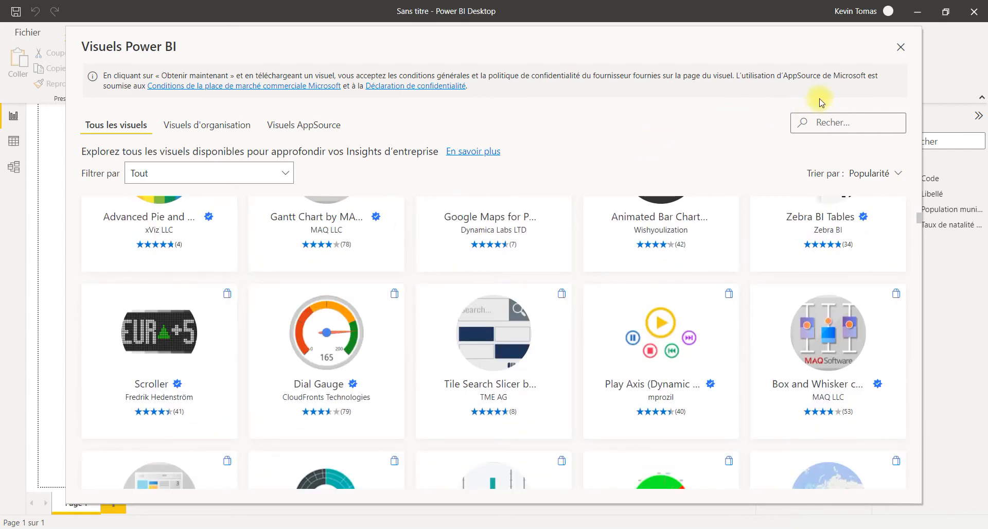
click(901, 47)
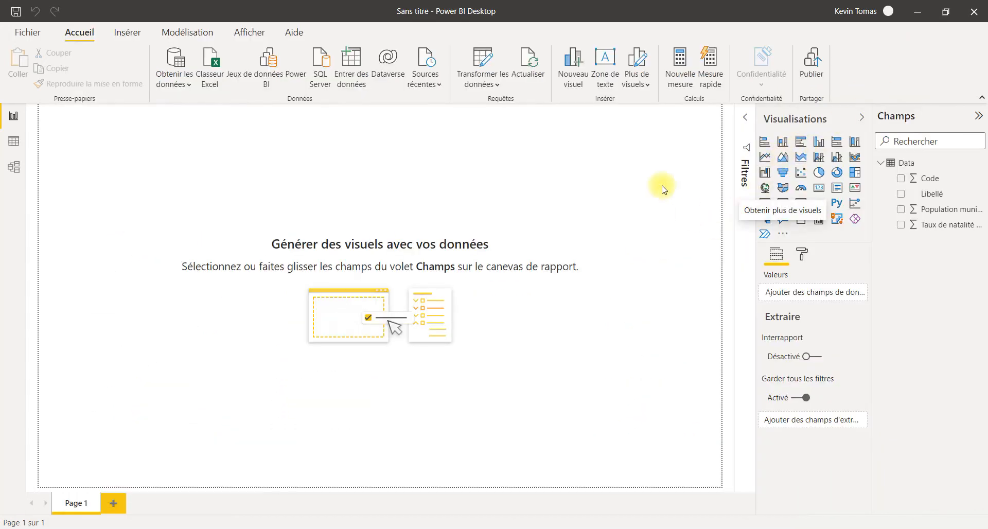
- Create an enlarged stacked column chart with Libellé on the axis and Population municipale 2018 as values, and view the value's aggregation options
click(787, 143)
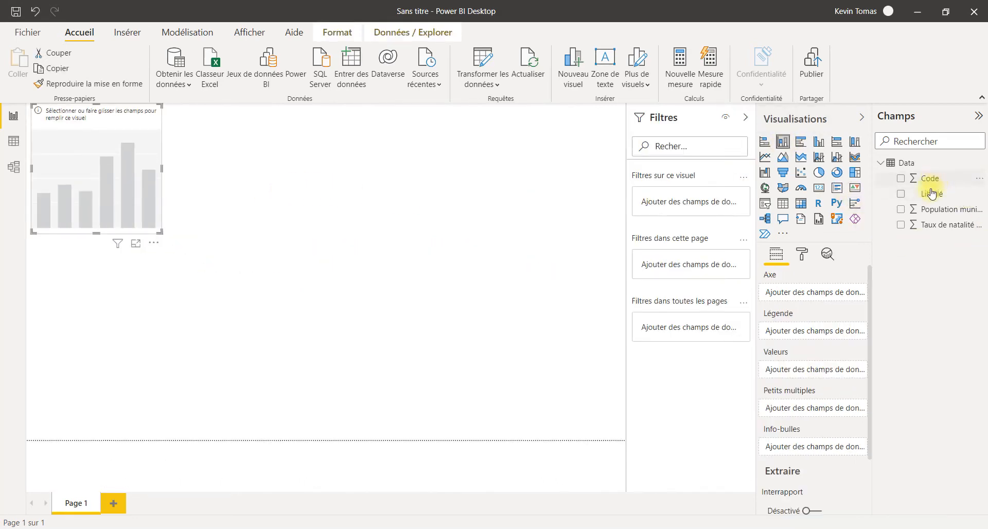
drag(932, 194, 798, 293)
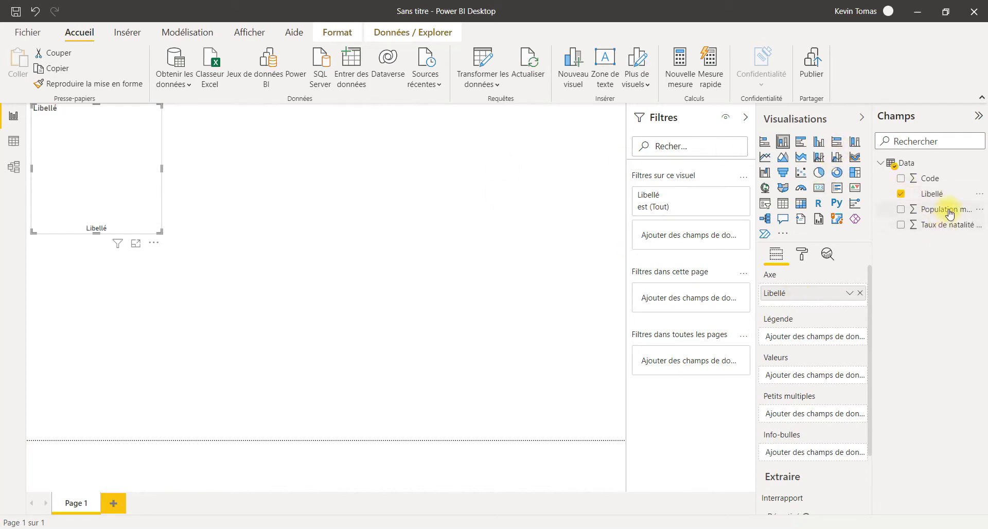
drag(950, 212, 842, 373)
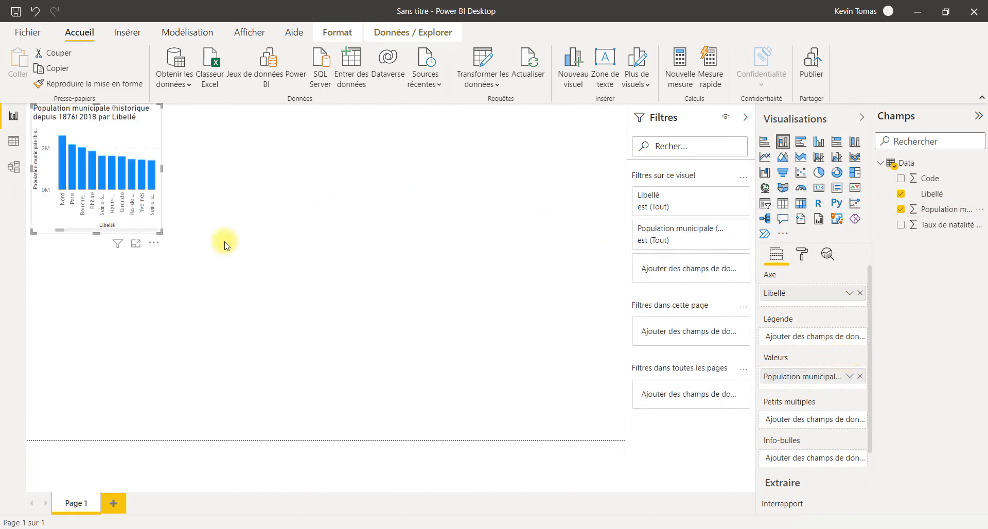
drag(161, 233, 555, 318)
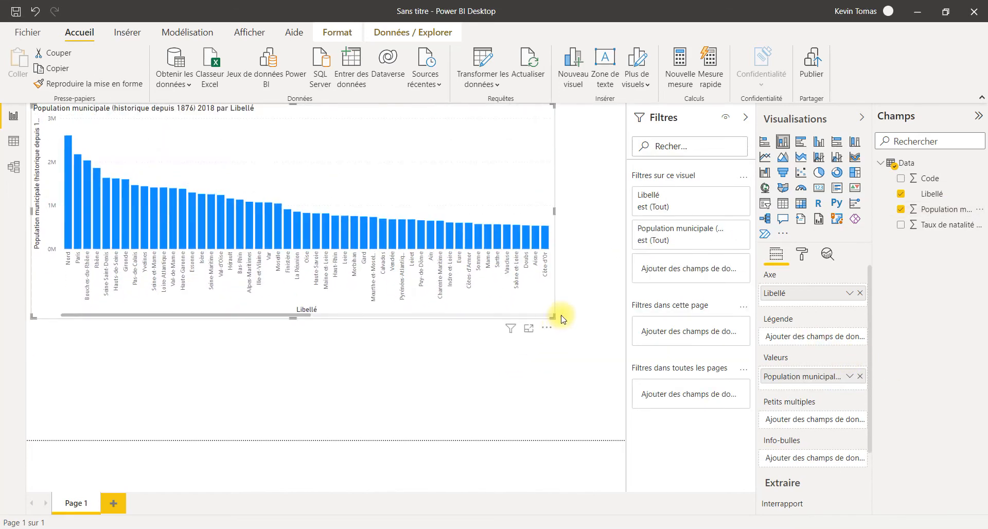
click(850, 376)
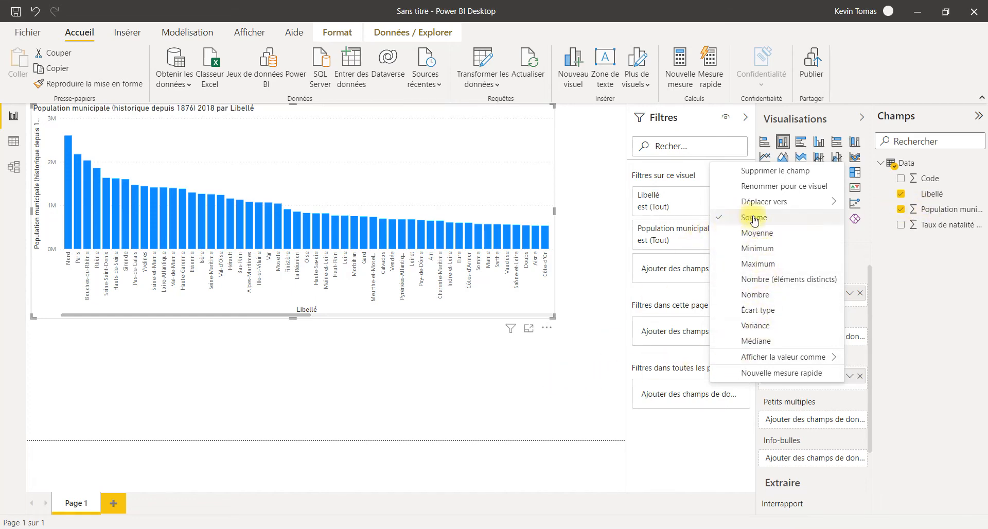
click(461, 375)
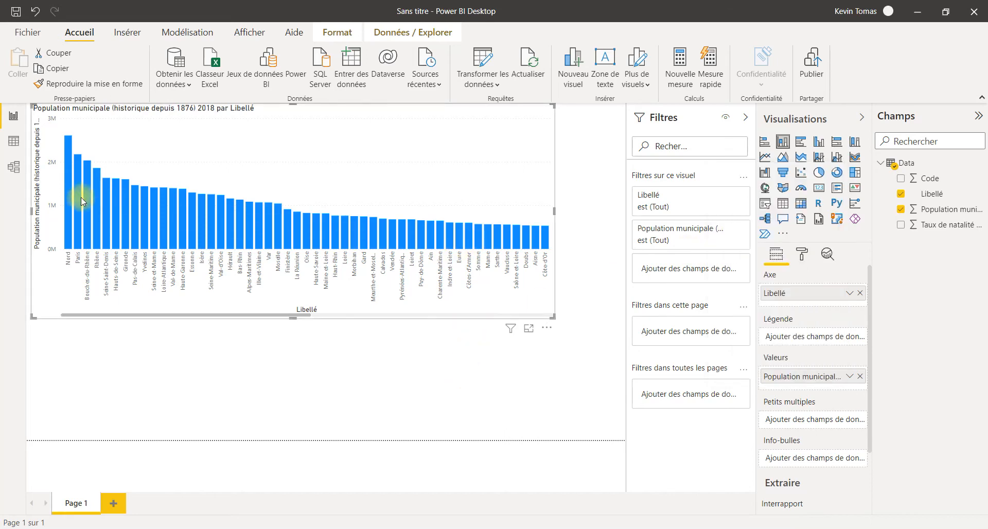
- Filter the column chart to the top 20 Libellé by Population municipale and widen the chart across the page
drag(125, 316, 70, 315)
click(716, 208)
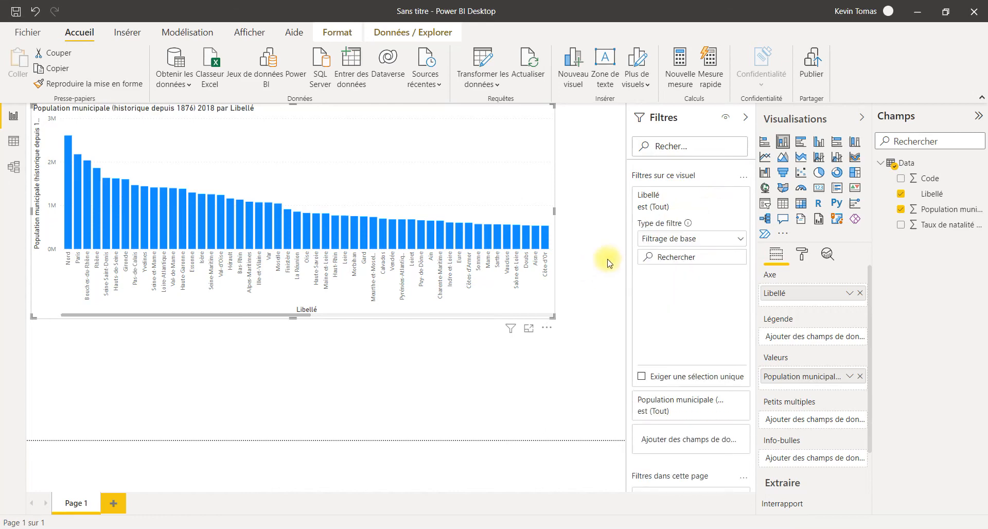
click(685, 242)
click(656, 284)
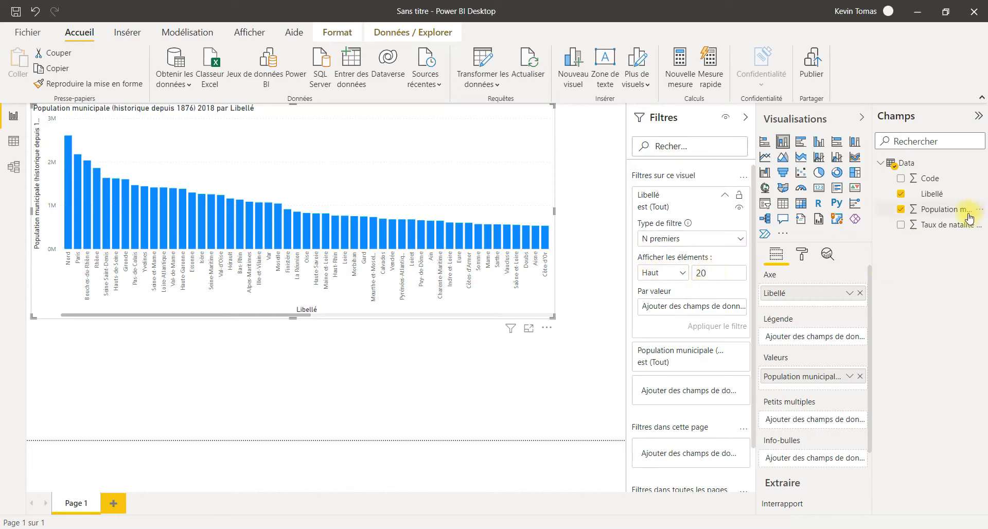
drag(970, 218, 715, 306)
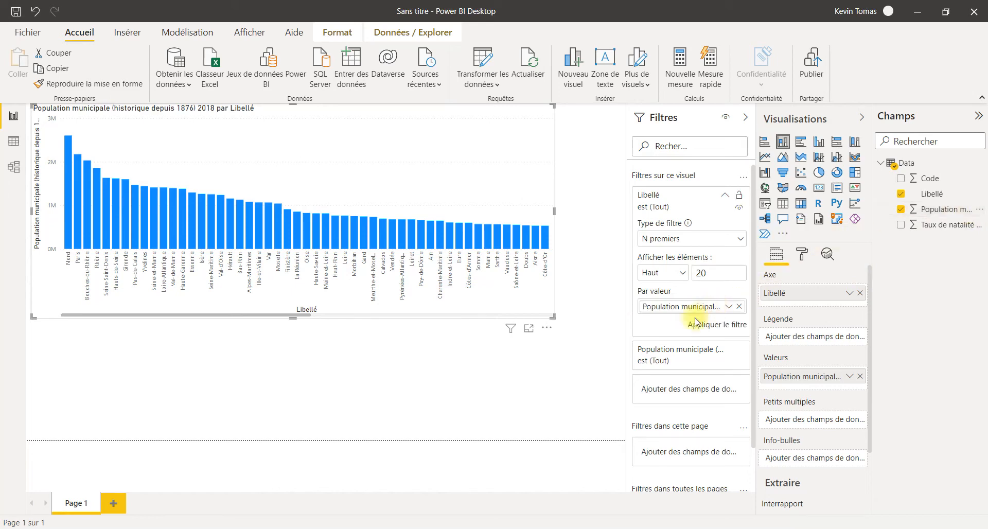
click(722, 328)
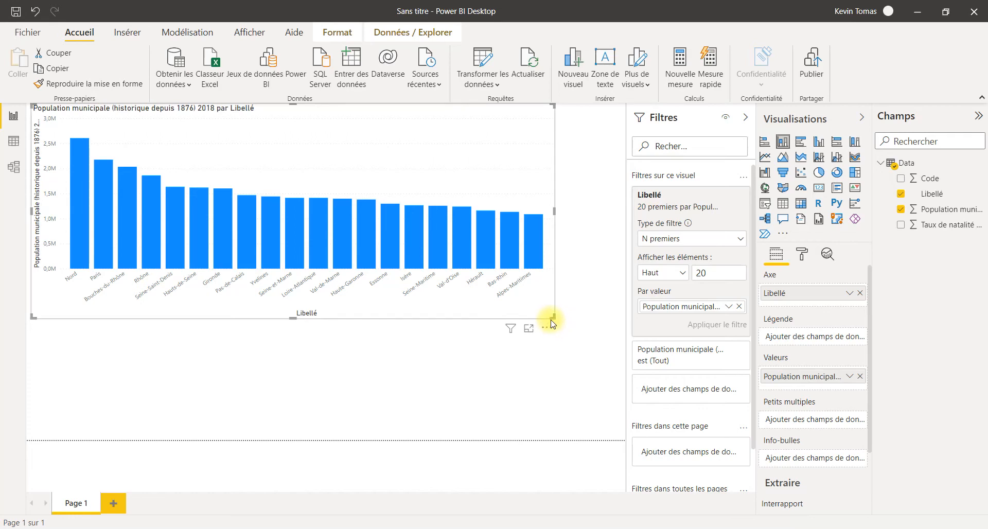
drag(551, 319, 624, 291)
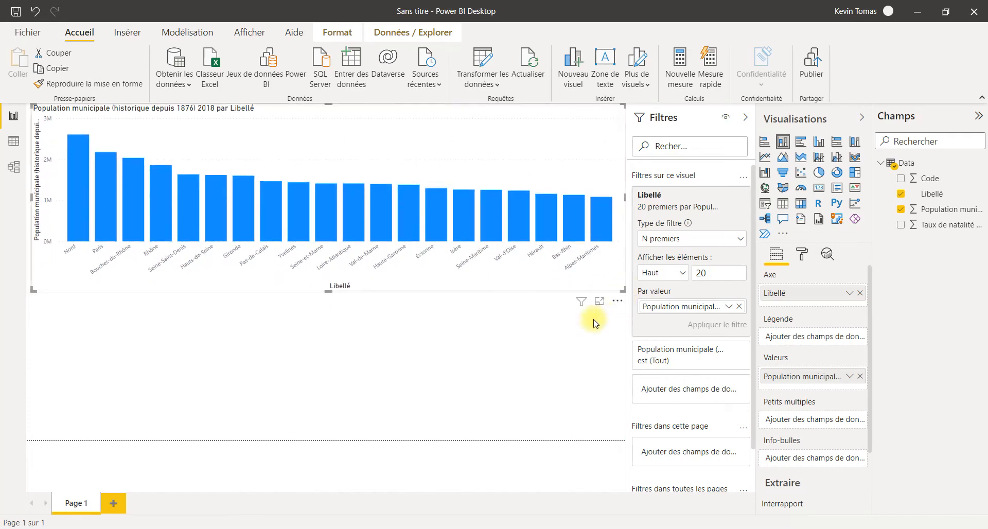
- Create a pie chart below the column chart with Libellé as legend and Taux de natalité 2020 as values
click(431, 323)
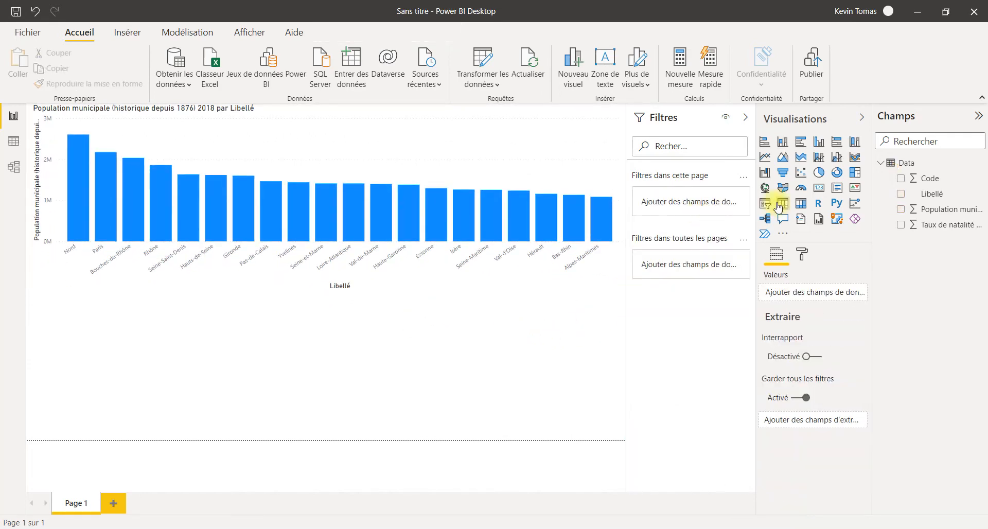
click(818, 173)
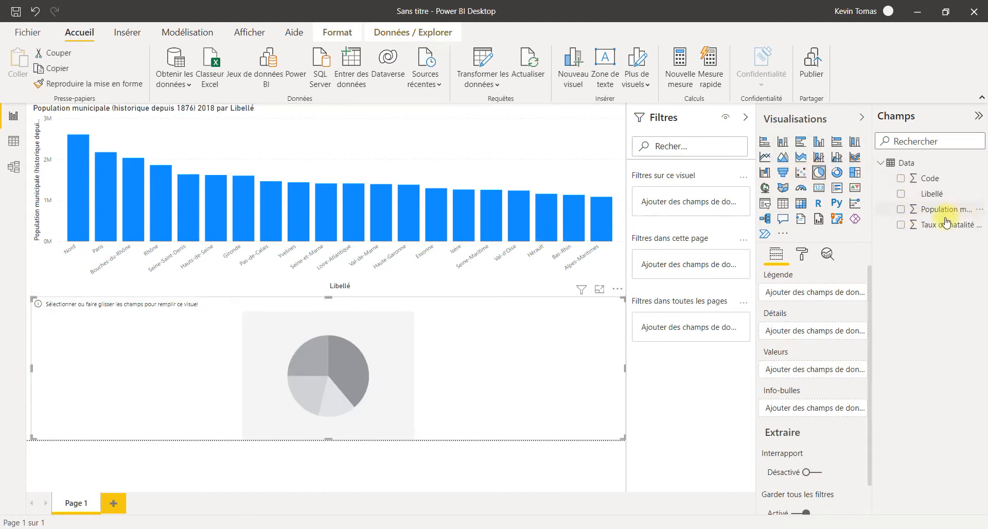
drag(936, 194, 810, 288)
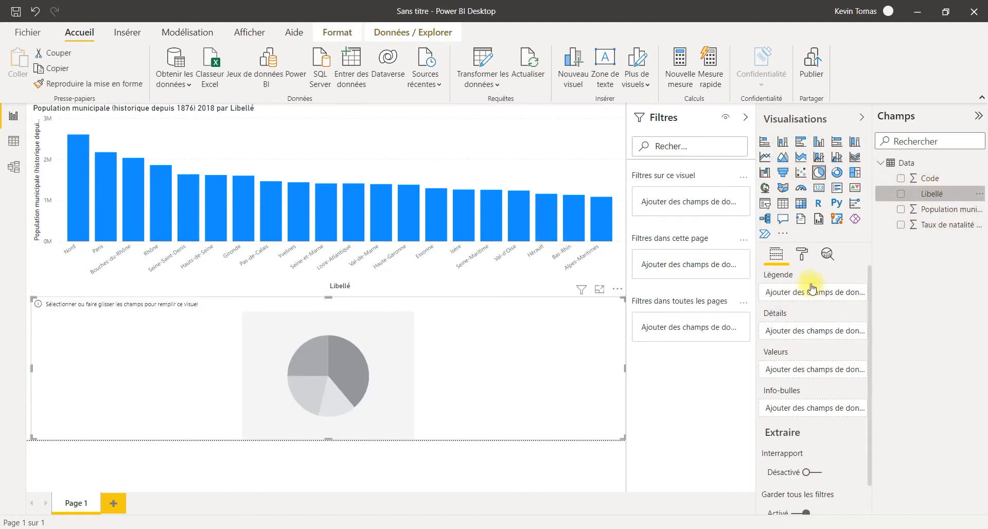
drag(941, 231, 819, 383)
right_click(819, 383)
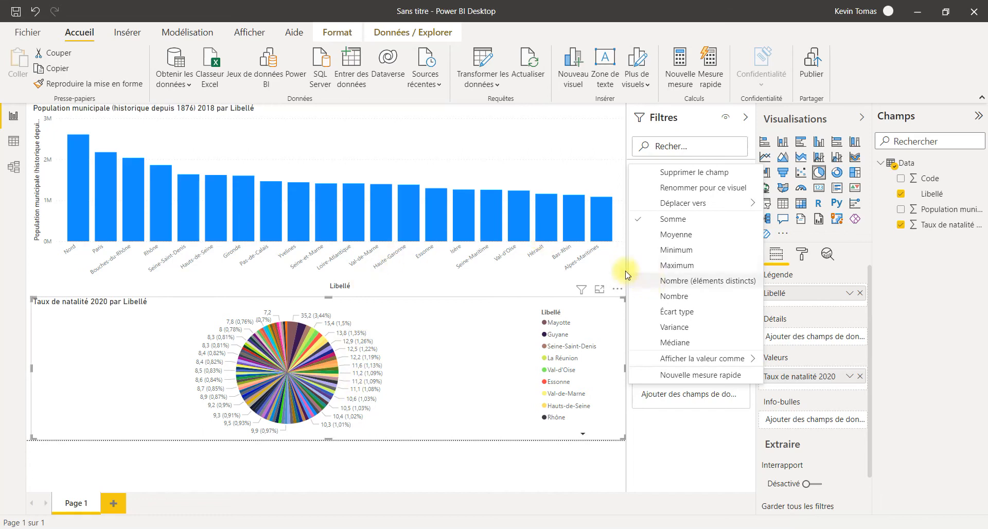
click(532, 299)
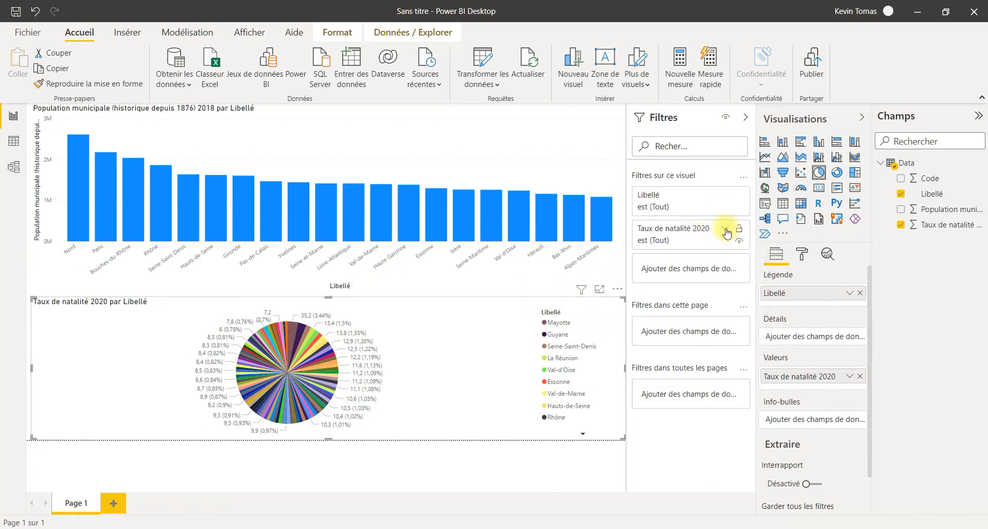
- Filter the pie chart to the top 10 Libellé by Taux de natalité 2020
click(726, 196)
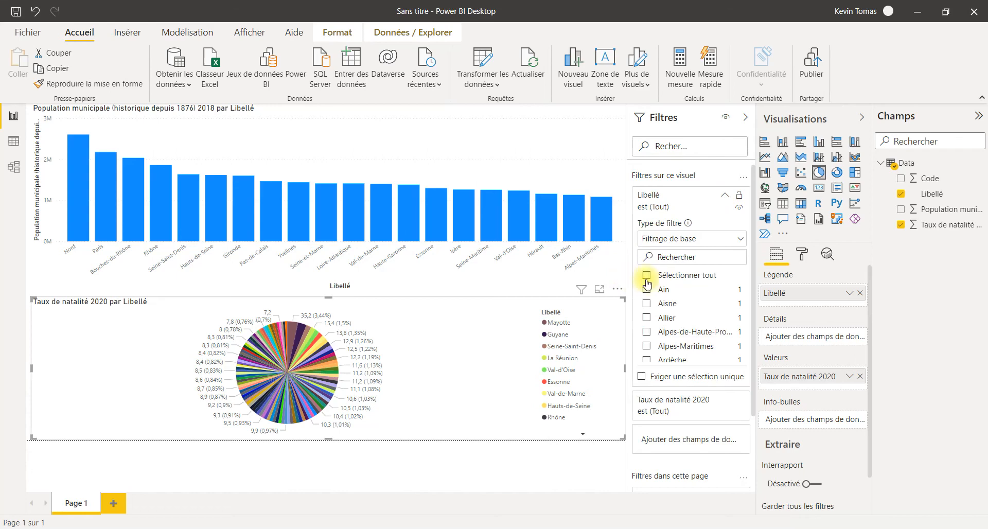
click(687, 240)
click(646, 288)
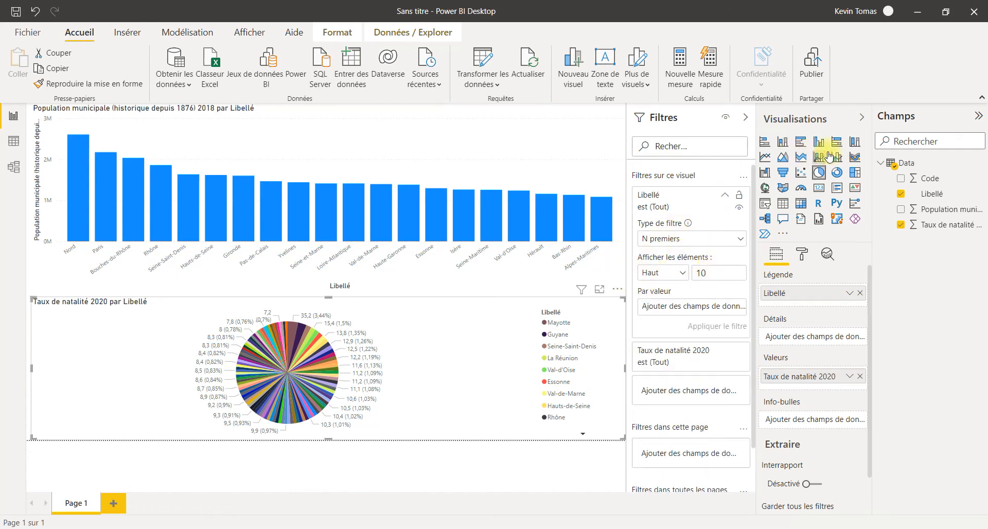
drag(927, 227, 720, 308)
click(718, 325)
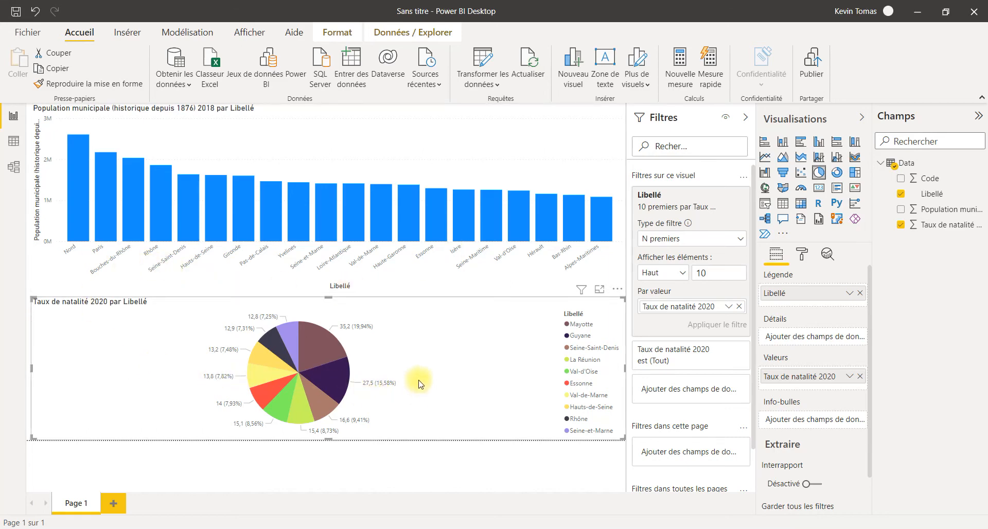
- Examine the cross-highlighting between the two charts by selecting the Mayotte slice and several bars, including Paris and Seine-Saint-Denis
click(302, 361)
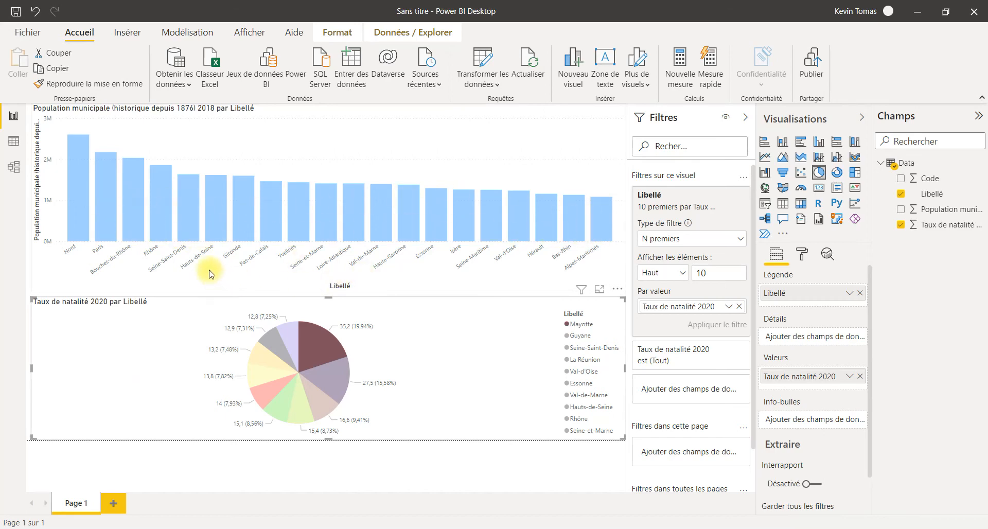
click(80, 195)
click(114, 190)
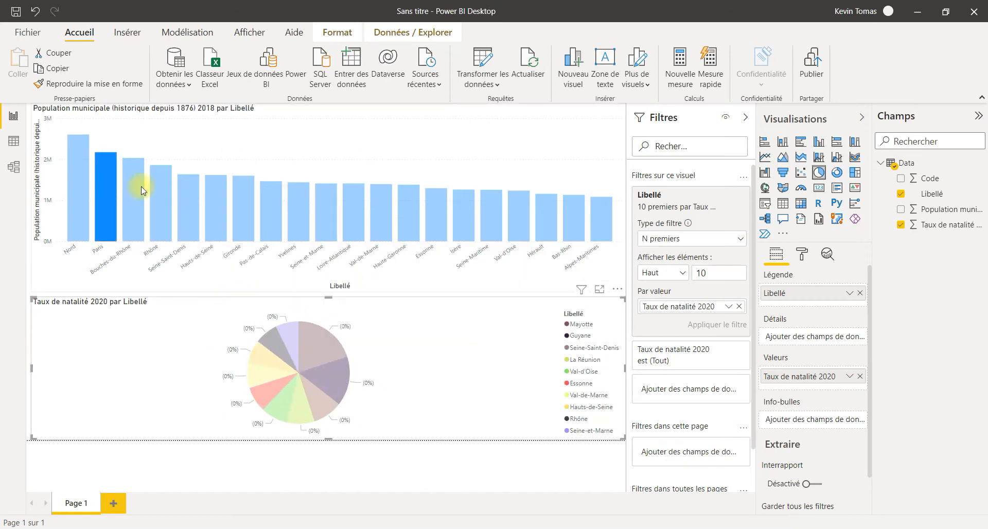
click(138, 187)
click(180, 193)
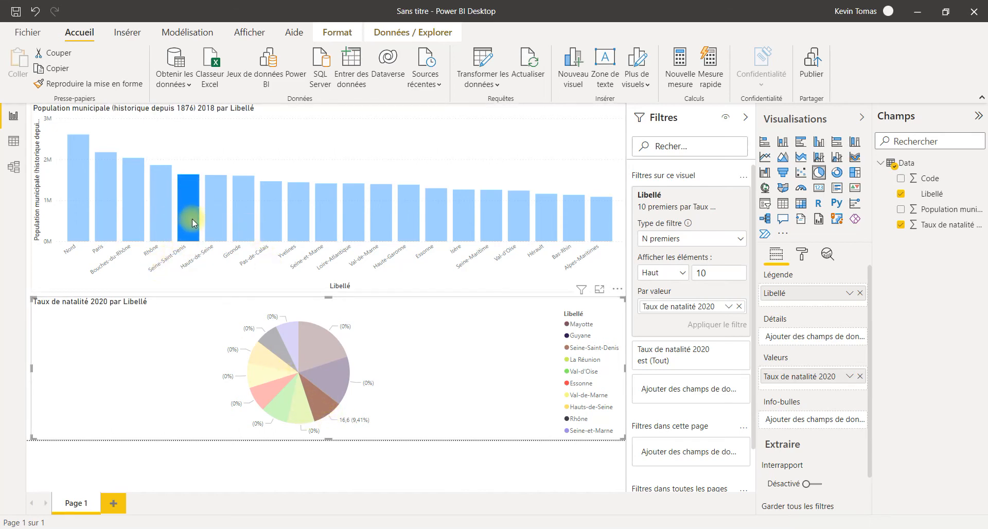
click(315, 408)
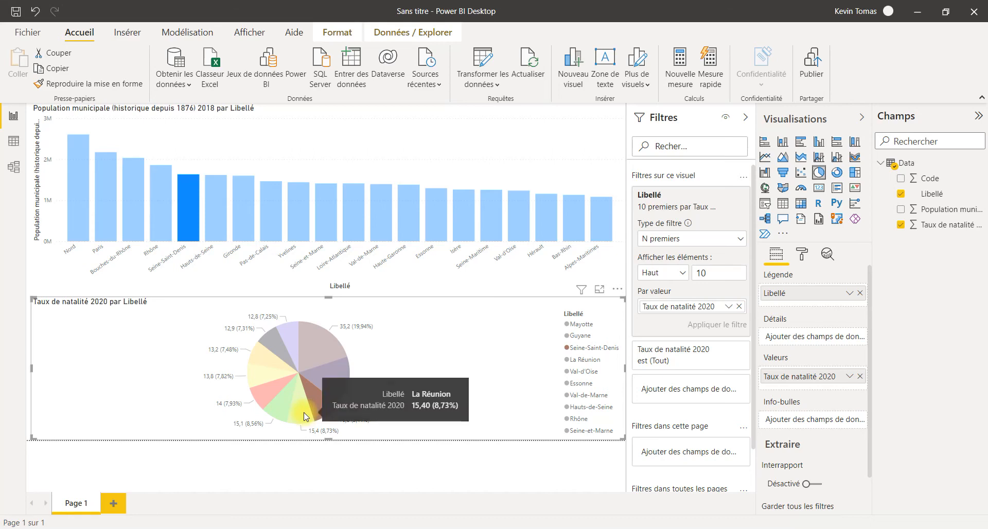
- Enable editing of visual interactions and shrink the column chart to leave space around it for the interaction controls
click(336, 33)
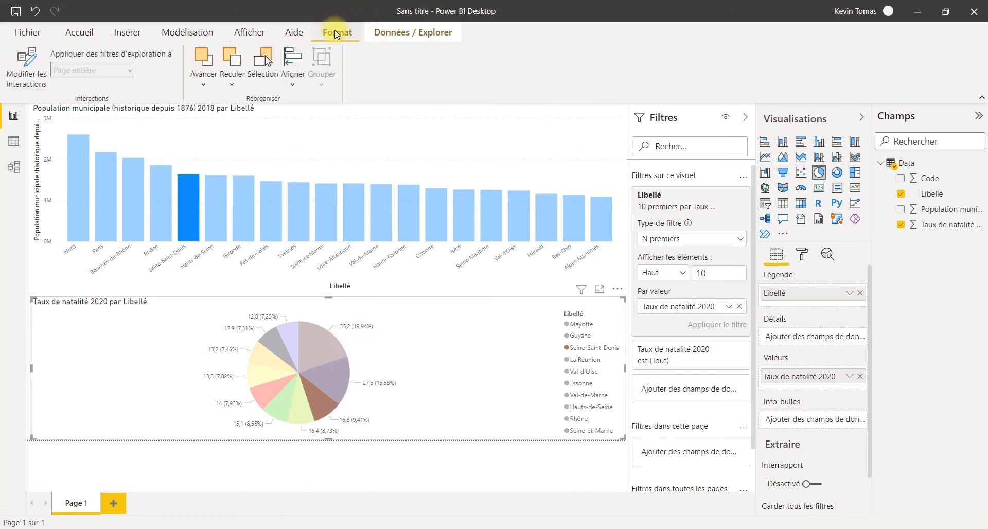
click(27, 83)
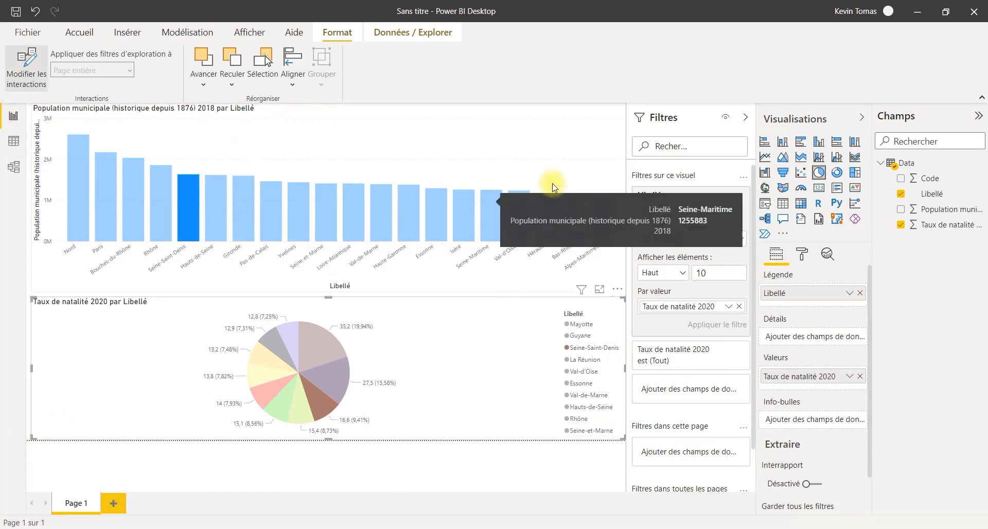
click(620, 106)
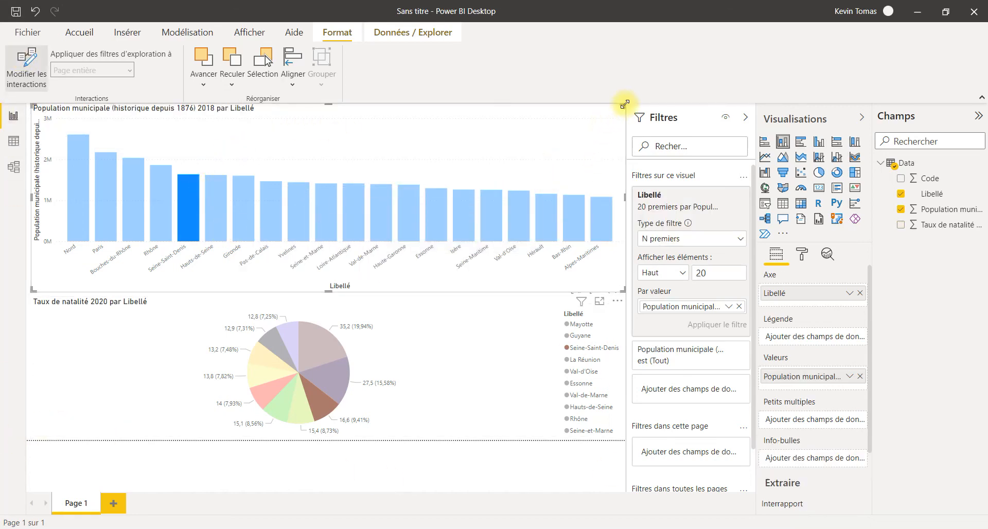
drag(624, 104, 481, 115)
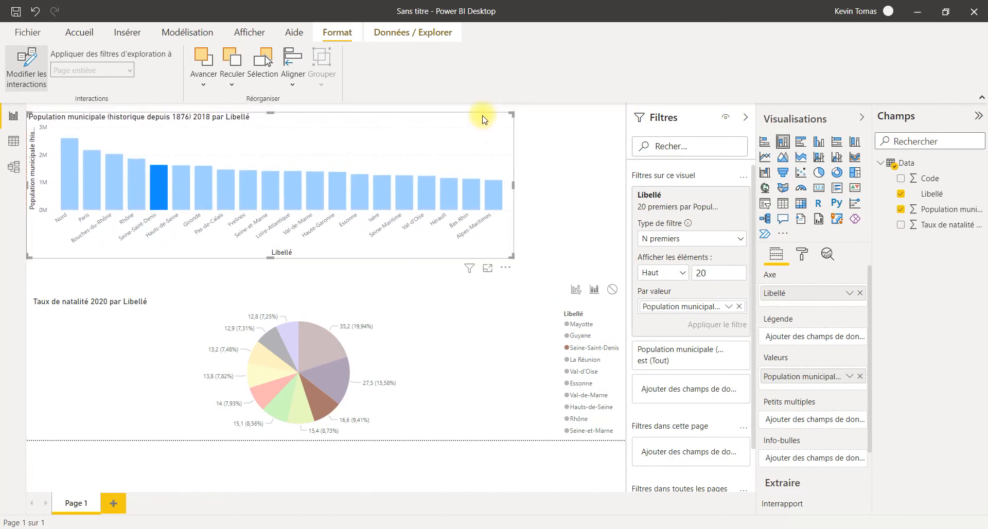
- Try the no-interaction and highlight settings from the pie chart to the column chart, testing with several slices
click(528, 312)
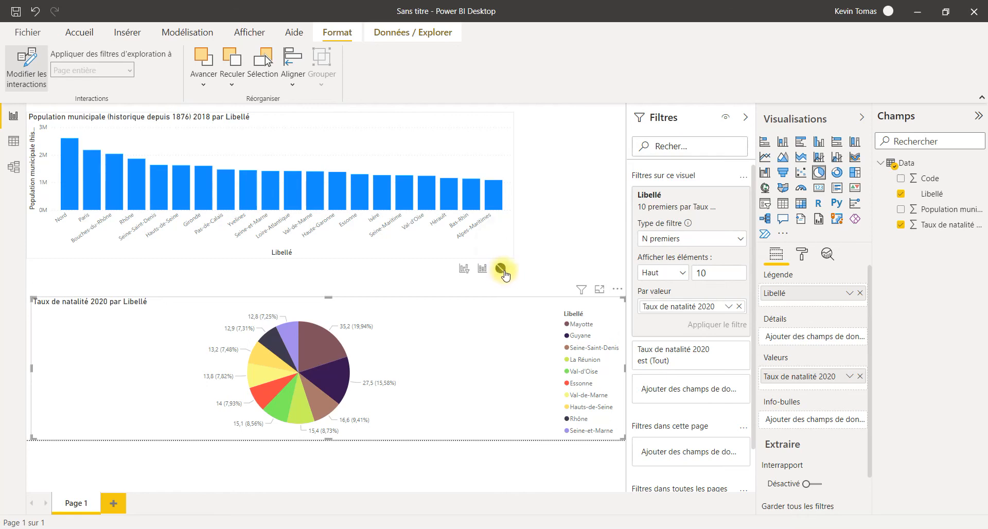
click(319, 339)
click(292, 345)
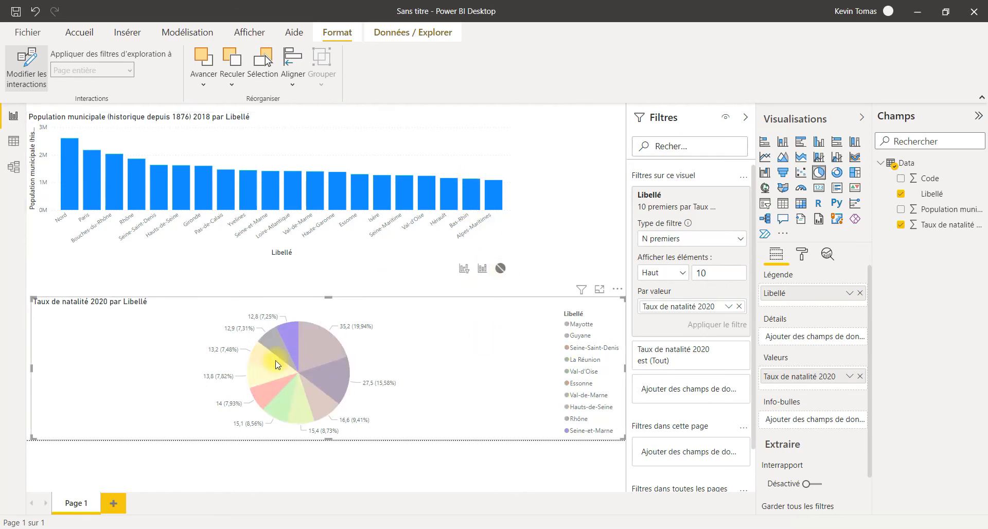
click(268, 373)
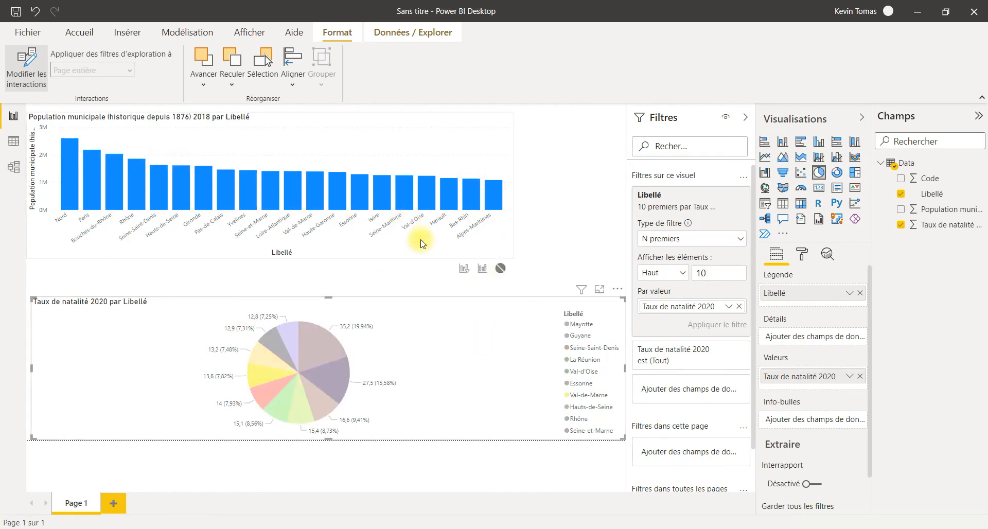
click(483, 269)
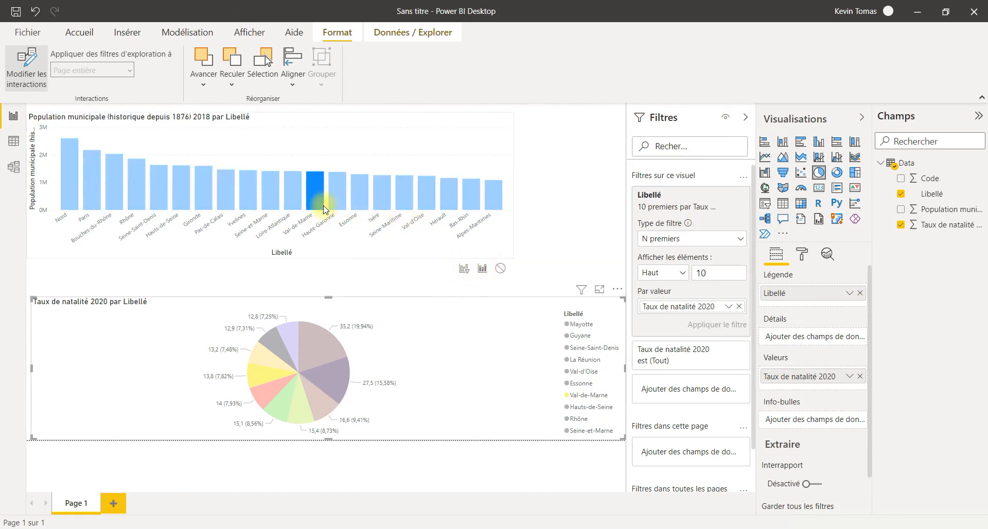
- Make the pie chart filter the column chart, test it on several slices including Essonne, and clear the selection
click(464, 269)
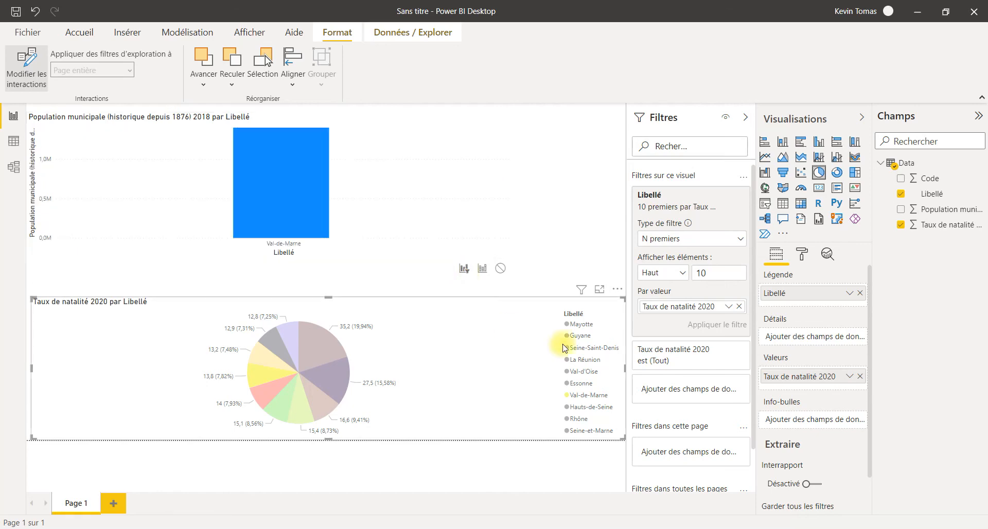
click(294, 341)
click(268, 359)
click(266, 393)
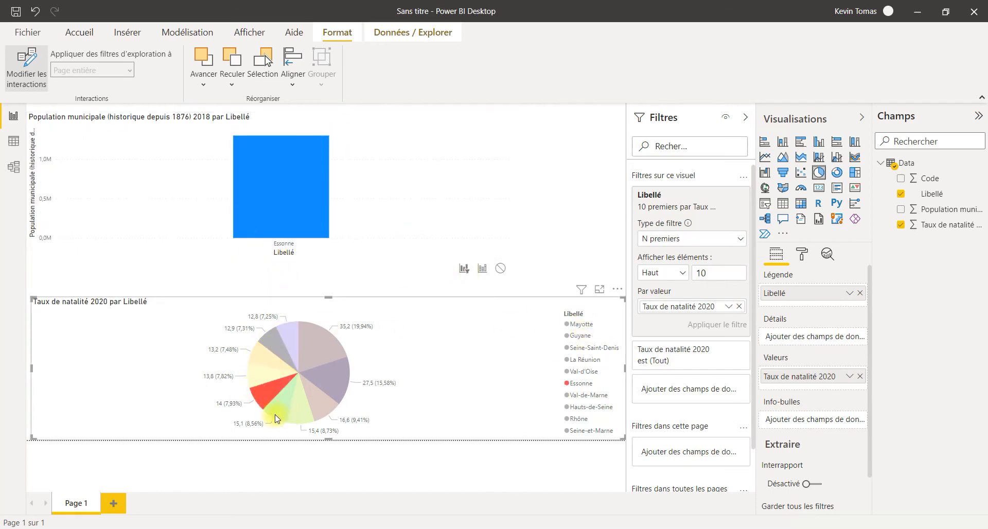
click(346, 394)
click(421, 300)
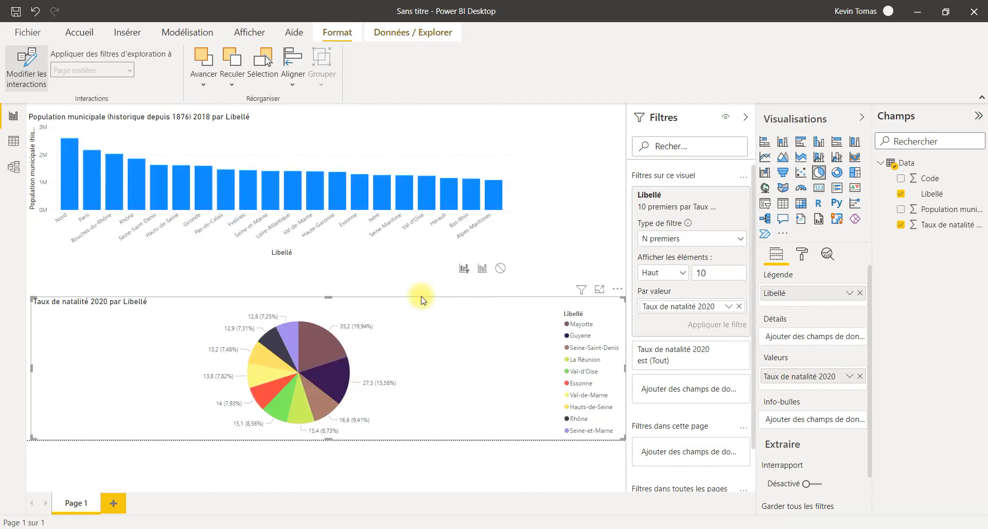
- Make the column chart filter the pie chart, test it on several department bars, and leave interaction editing
click(424, 123)
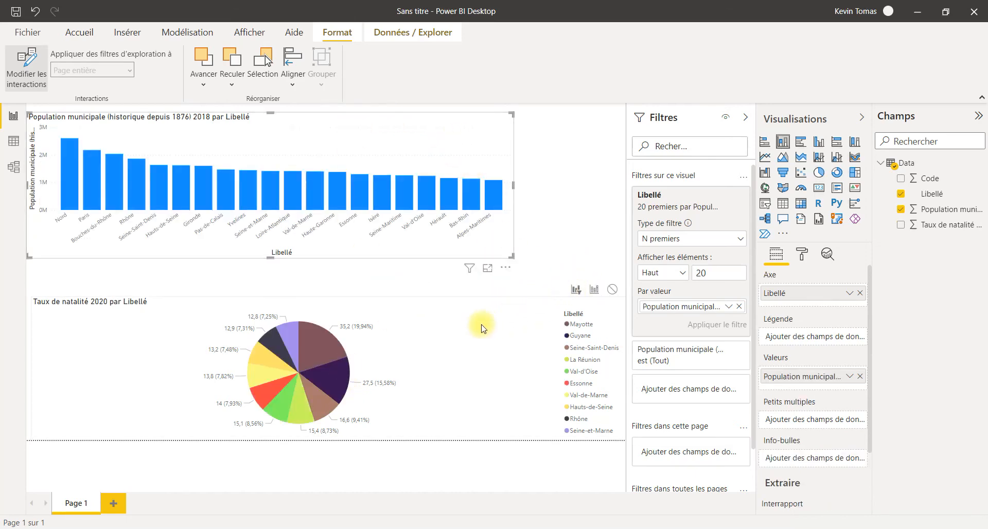
click(332, 207)
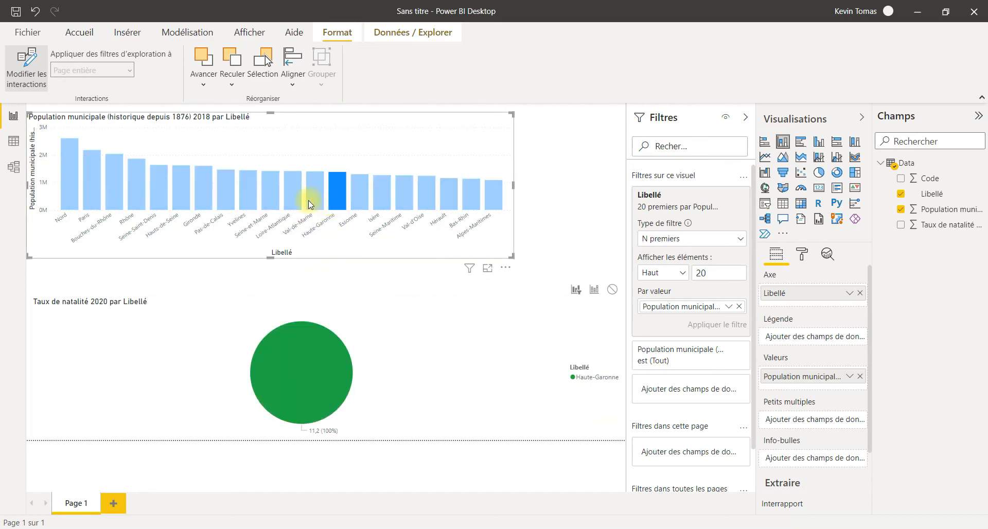
click(260, 196)
click(208, 194)
click(229, 196)
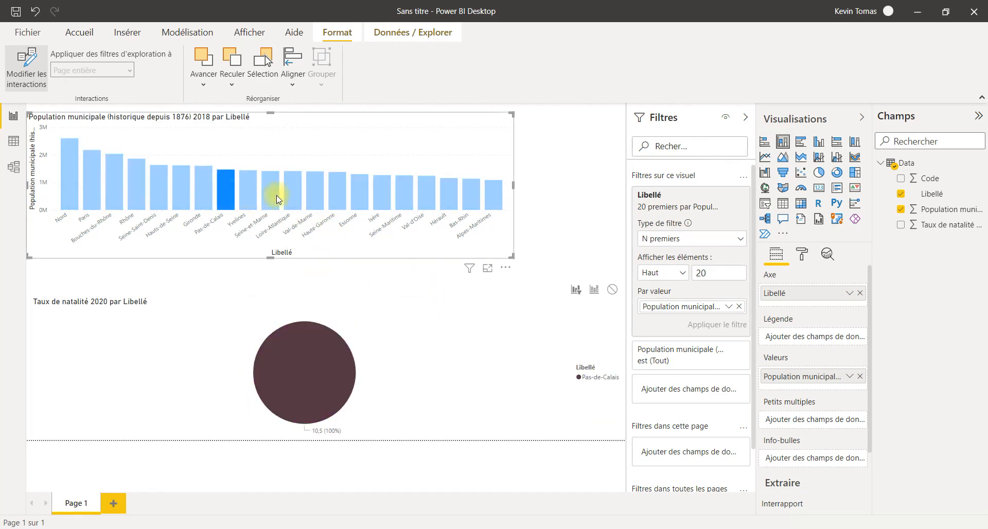
click(294, 197)
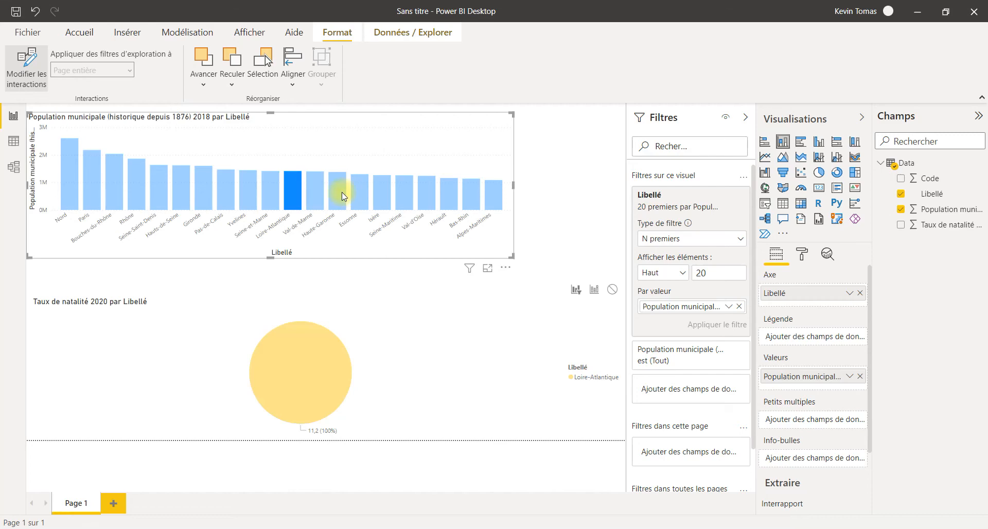
click(343, 196)
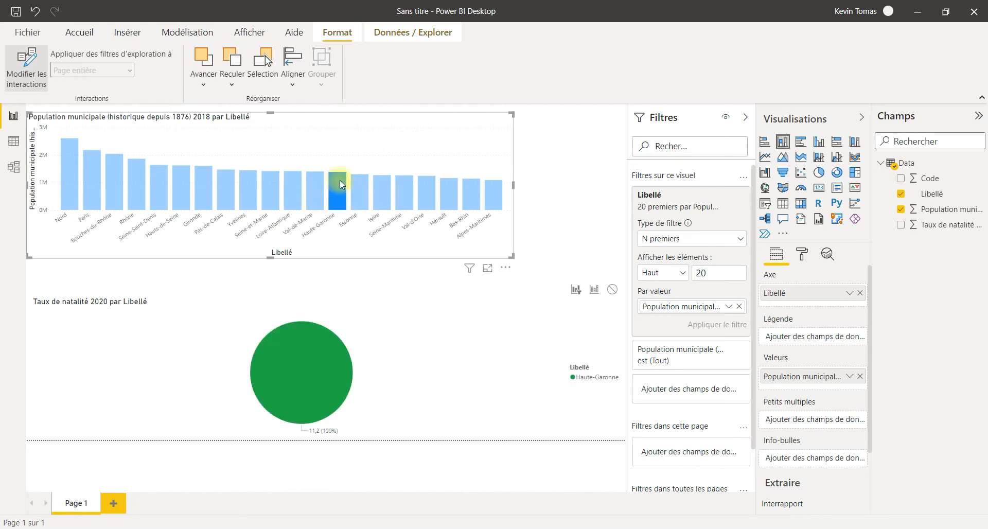
click(340, 180)
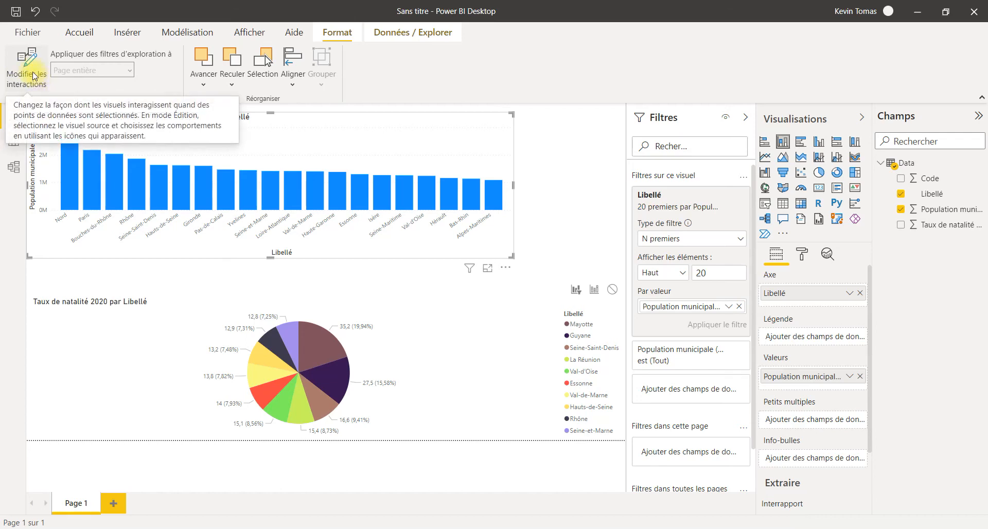
click(538, 164)
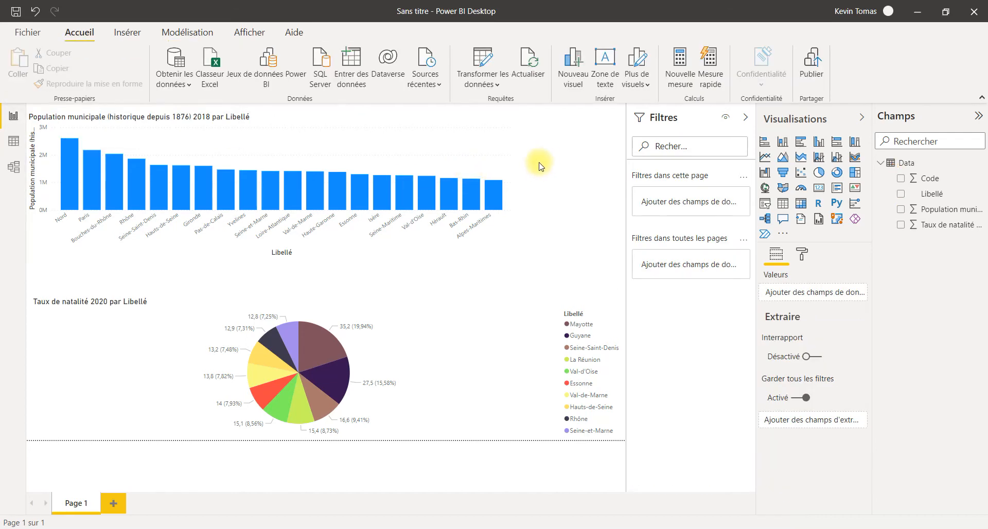
- Narrow the population column chart to less than half the page width and open it in focus mode
click(490, 121)
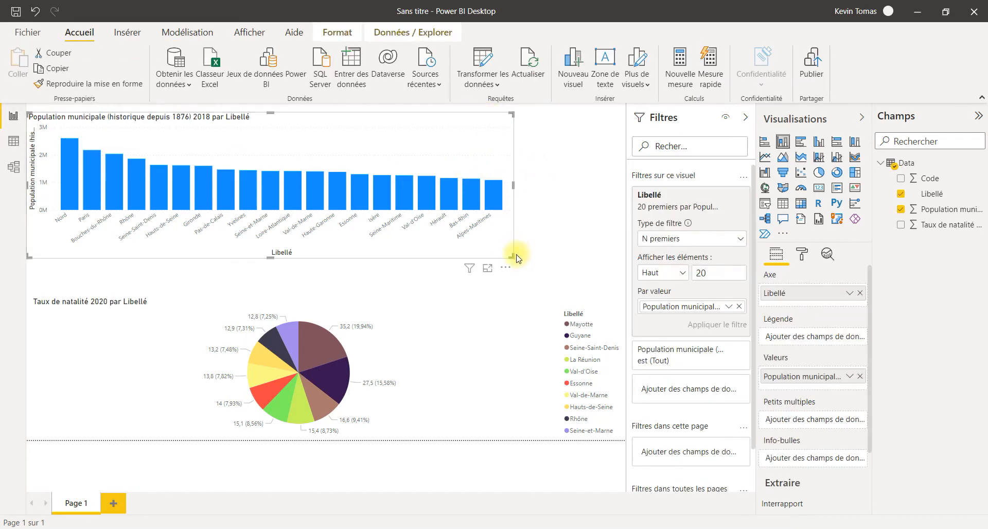
drag(590, 260, 254, 269)
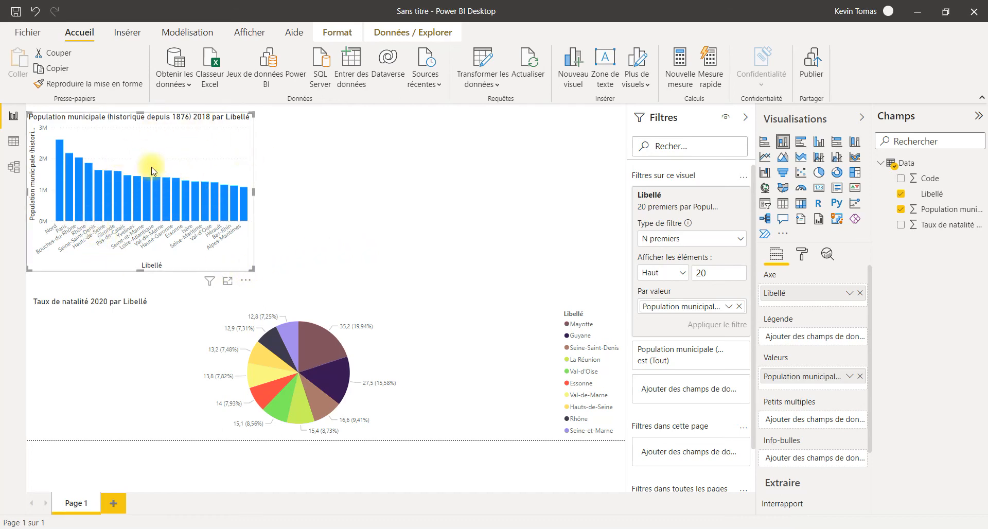
click(227, 281)
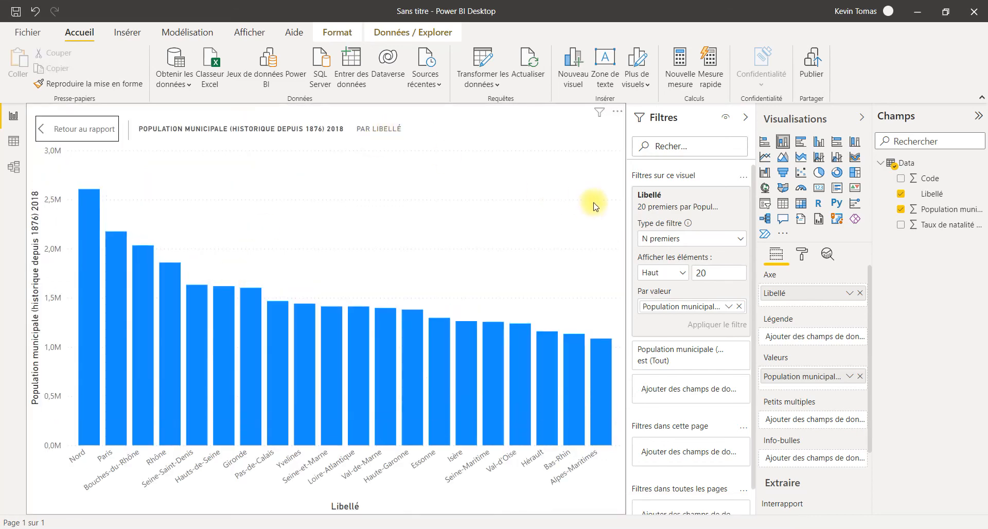
- Collapse the Filtres, Visualisations and Champs panes to give the focused column chart more room
click(744, 117)
click(861, 117)
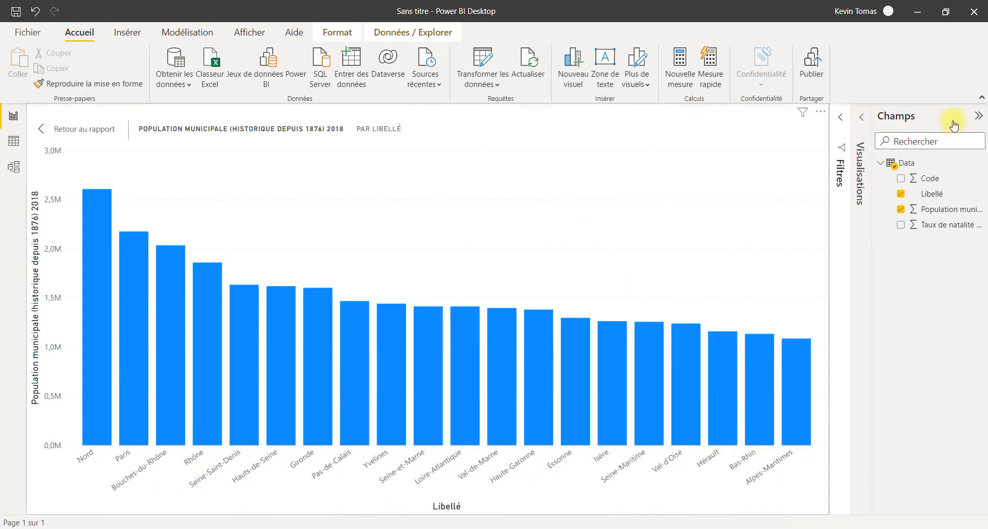
click(978, 117)
- Select the Nord, Pas-de-Calais and Bouches-du-Rhône bars one after another in the focused chart, and return to the report
click(113, 236)
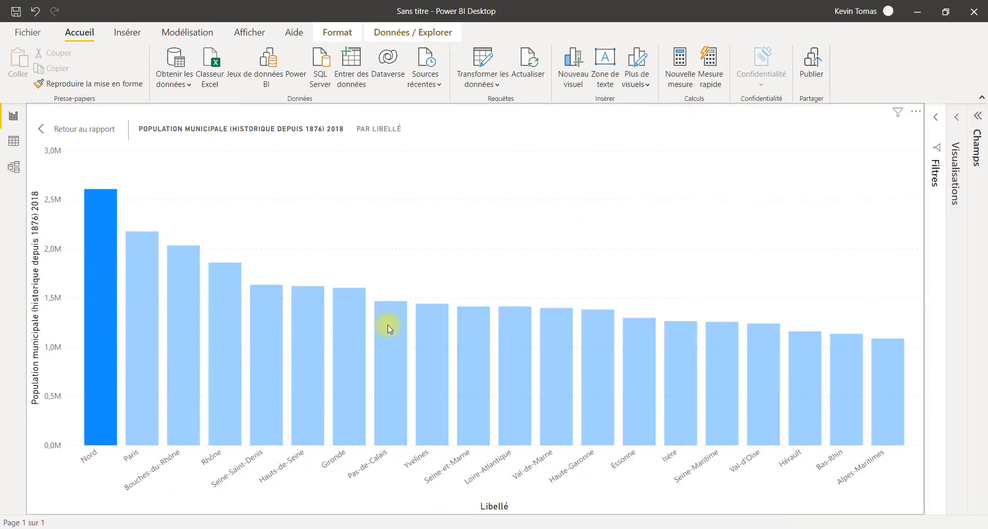
click(391, 325)
click(193, 307)
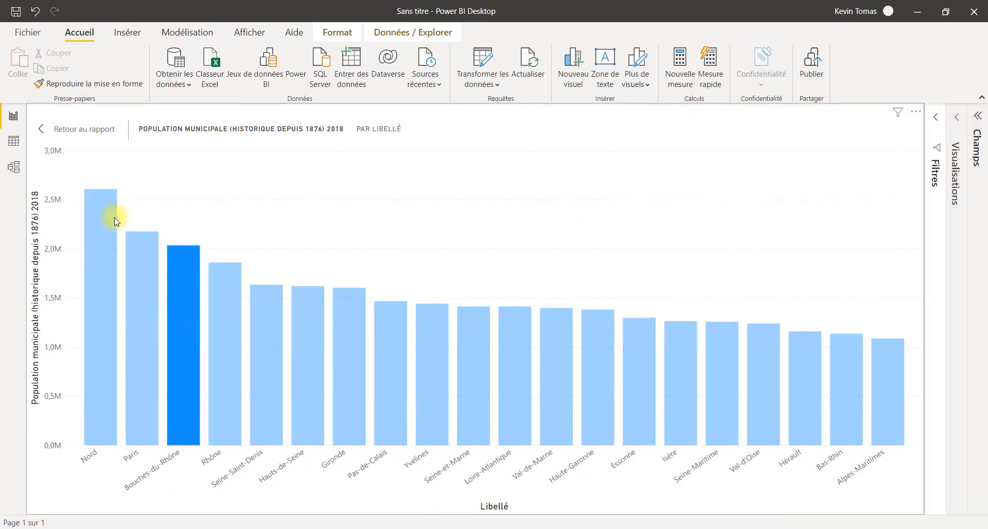
click(85, 136)
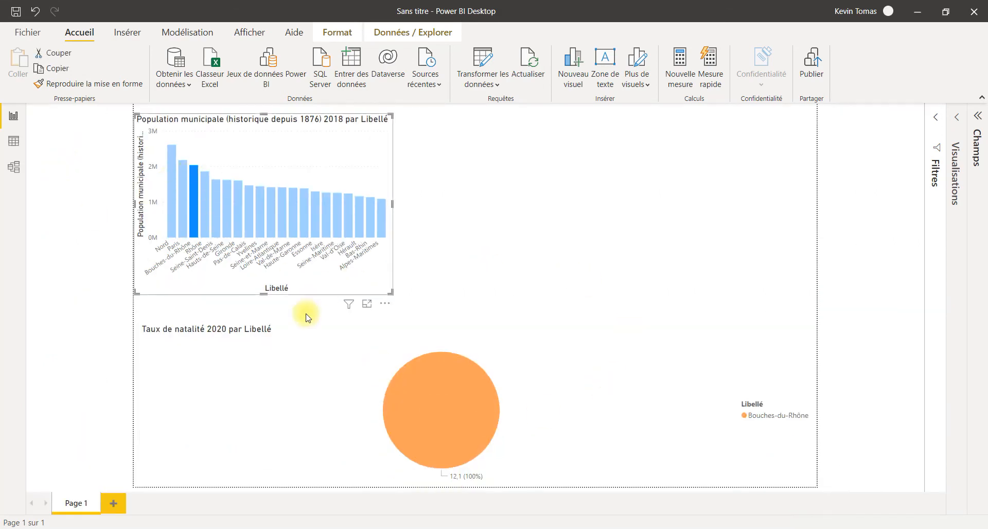
- Shrink the birth-rate pie chart to about a quarter of the page width and deselect it
click(386, 335)
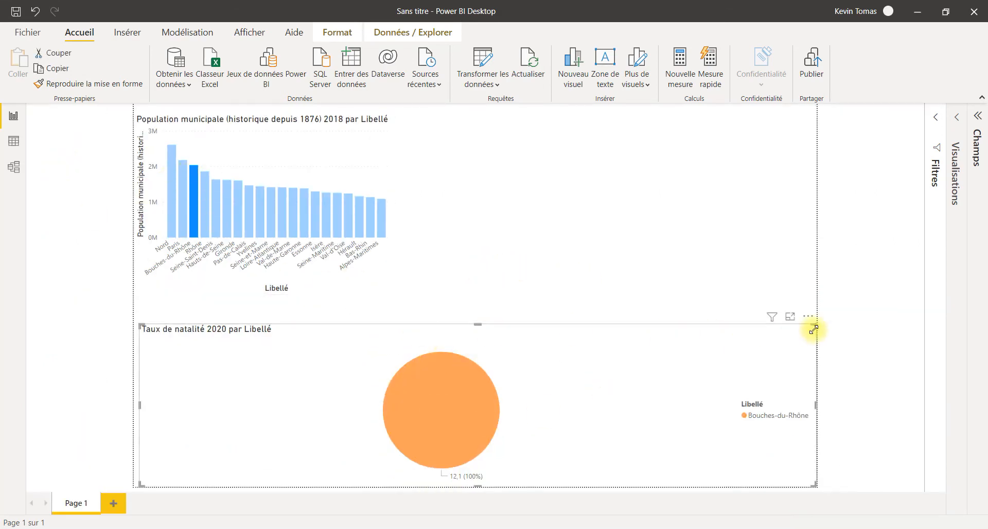
drag(816, 328, 309, 337)
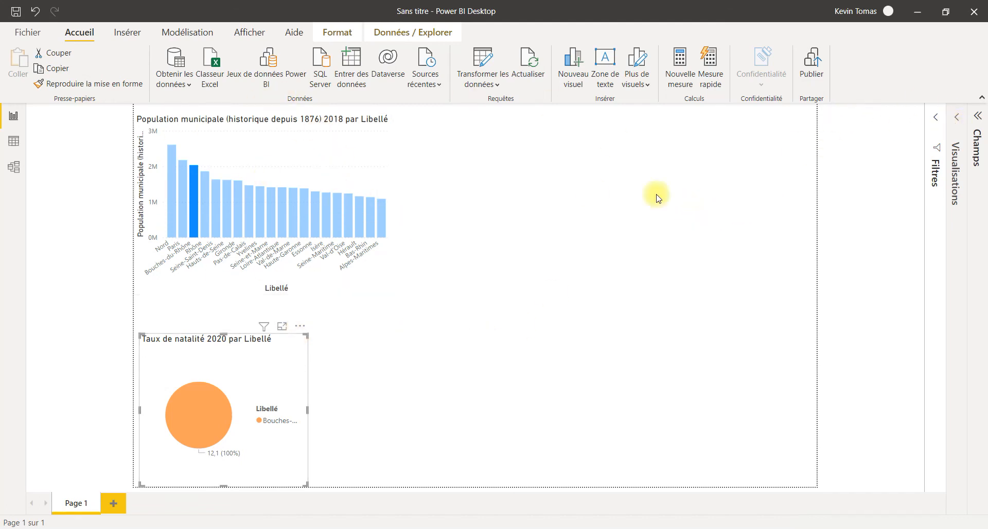
click(507, 383)
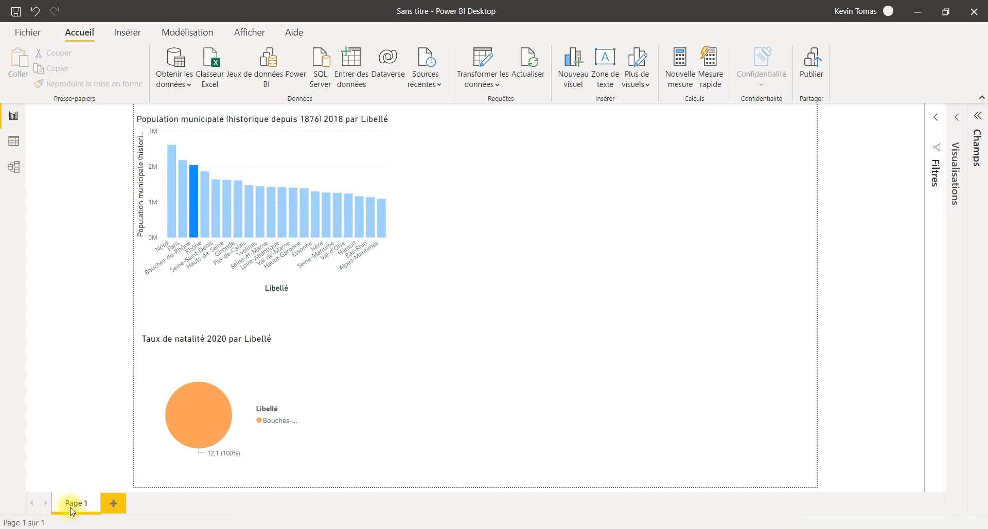
- Add a second report page and delete it again
click(113, 504)
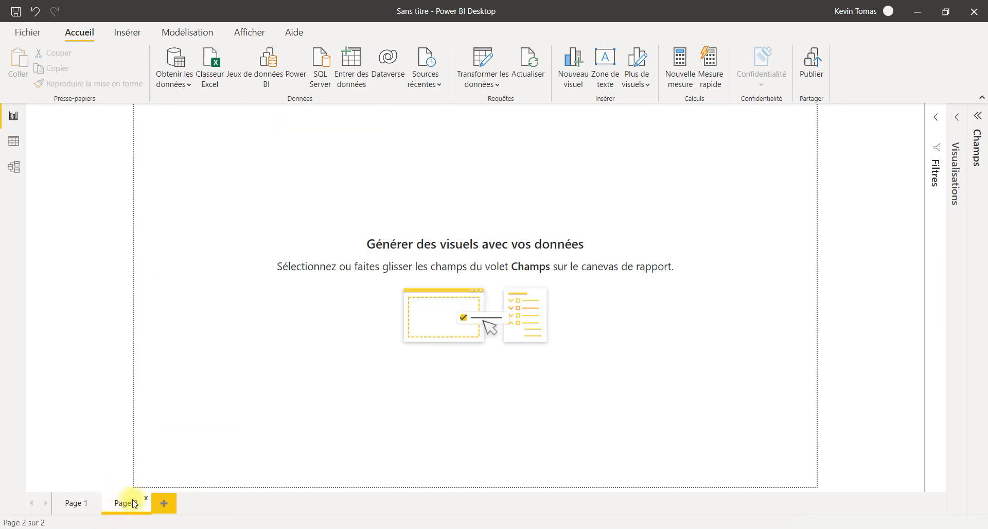
click(145, 498)
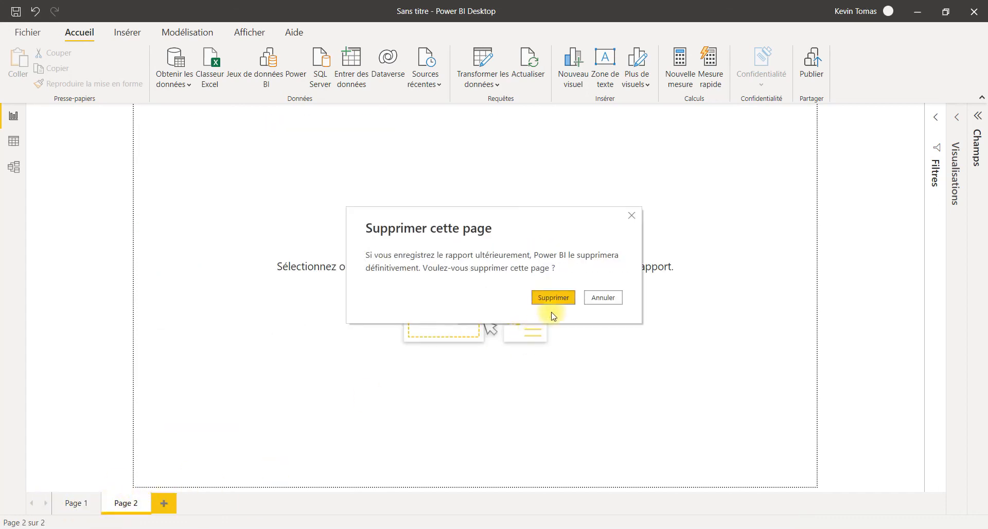
click(551, 297)
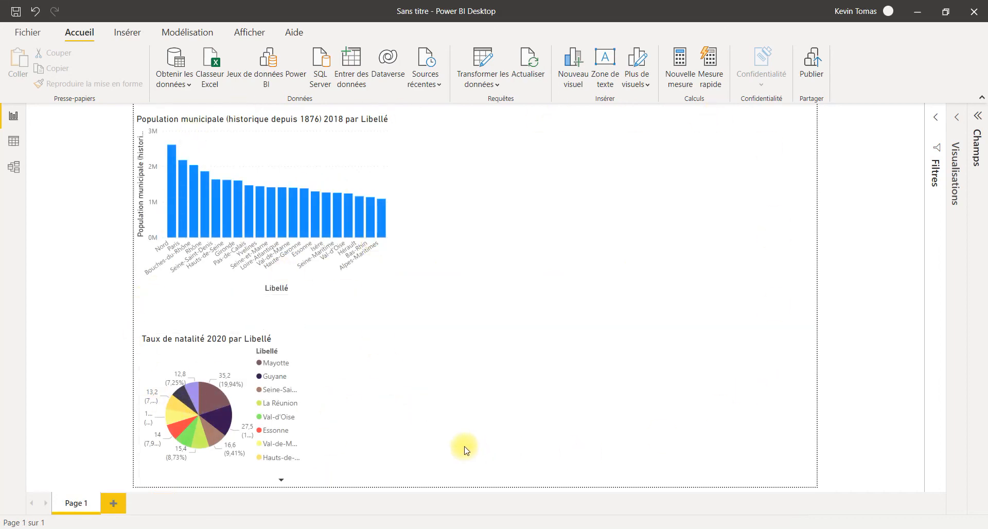
- Set the page size type to Personnalisé with a height of 1400 pixels
click(955, 117)
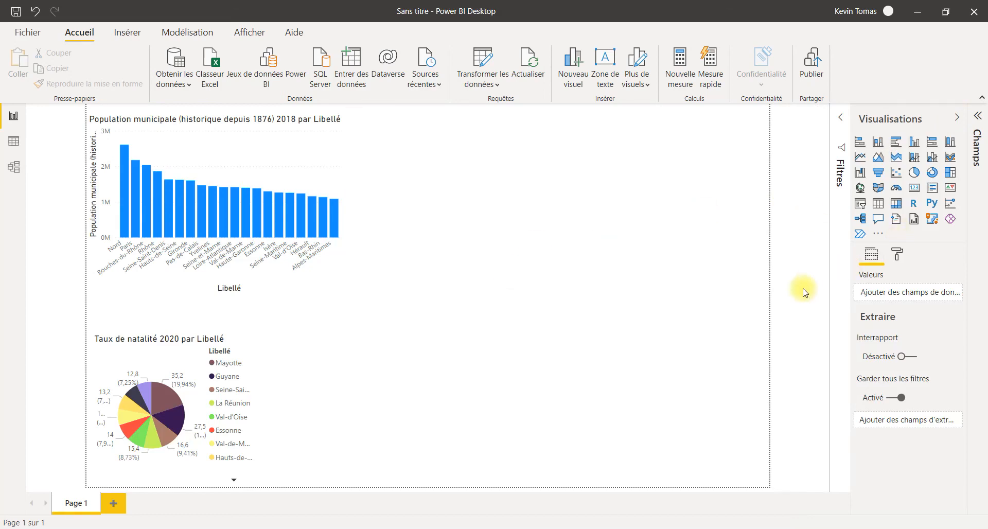
click(897, 256)
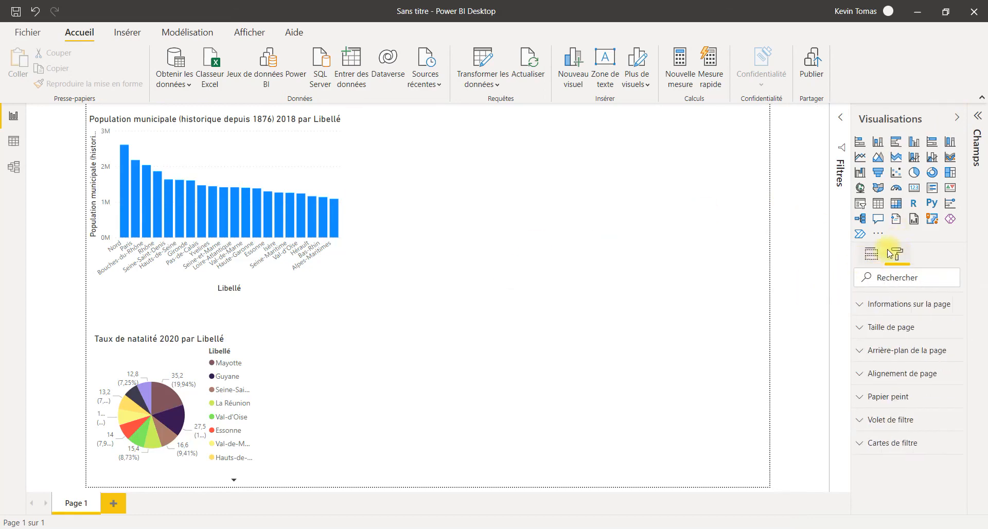
click(868, 329)
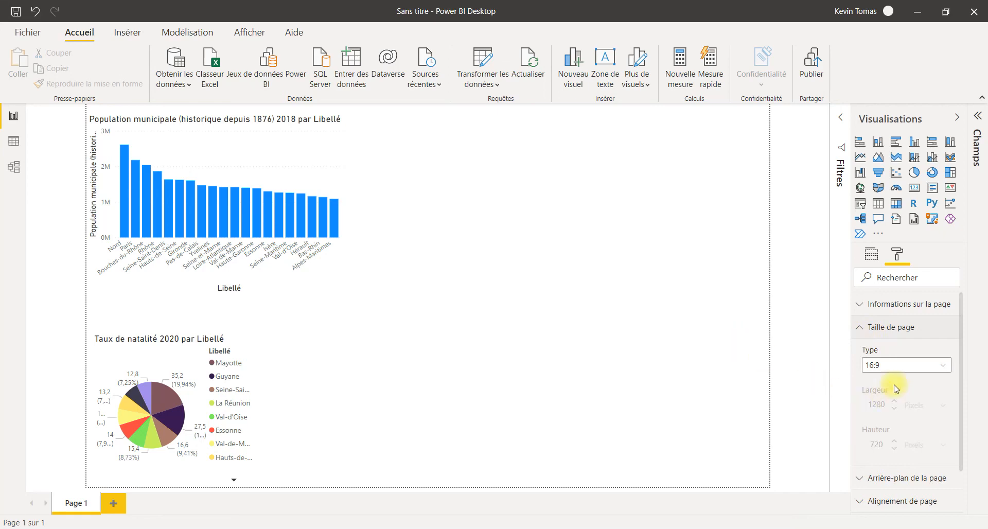
click(897, 368)
click(888, 438)
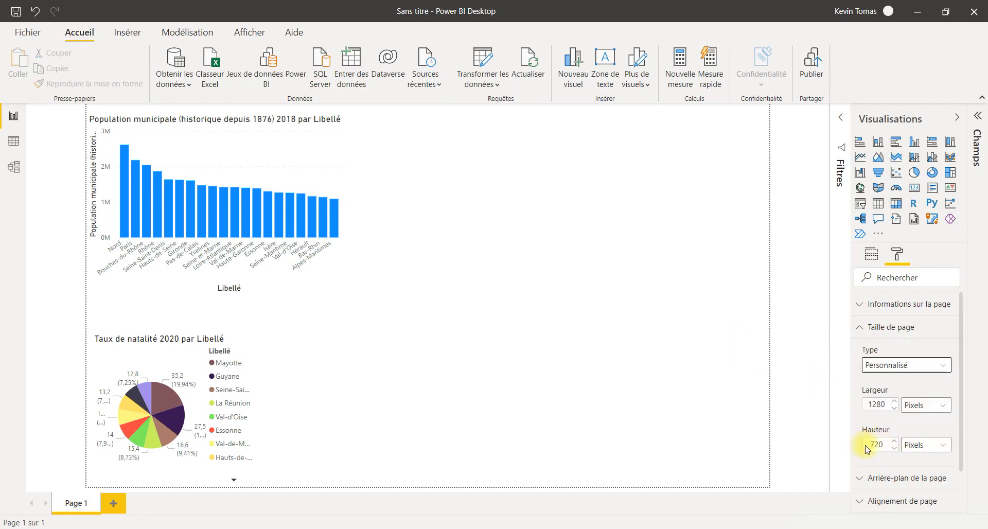
click(885, 446)
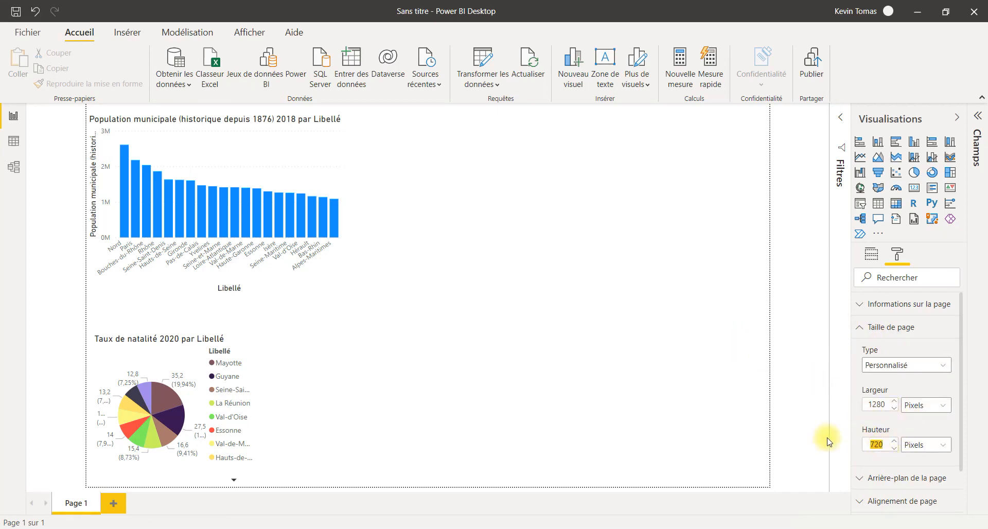
text(1400)
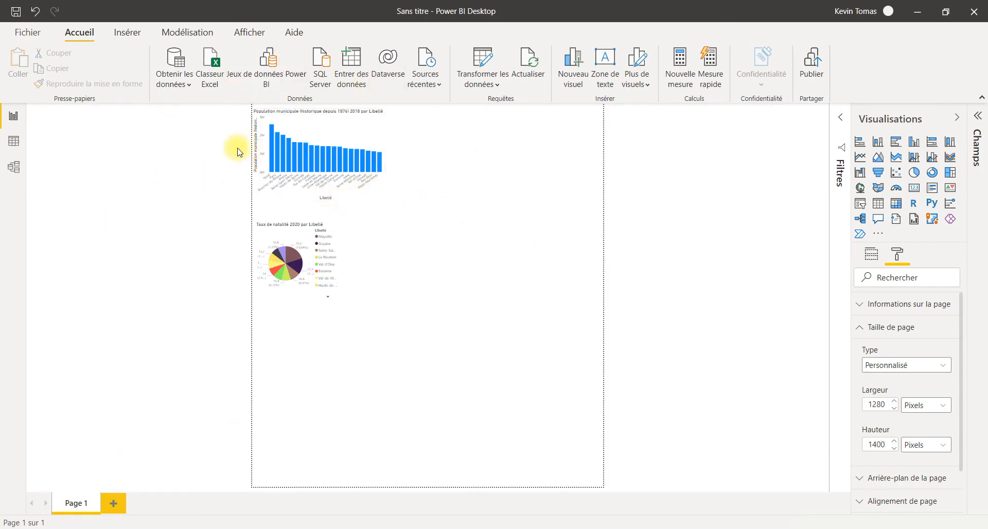
- Fit the page view to the width and look through the lengthened page from top to bottom
click(256, 35)
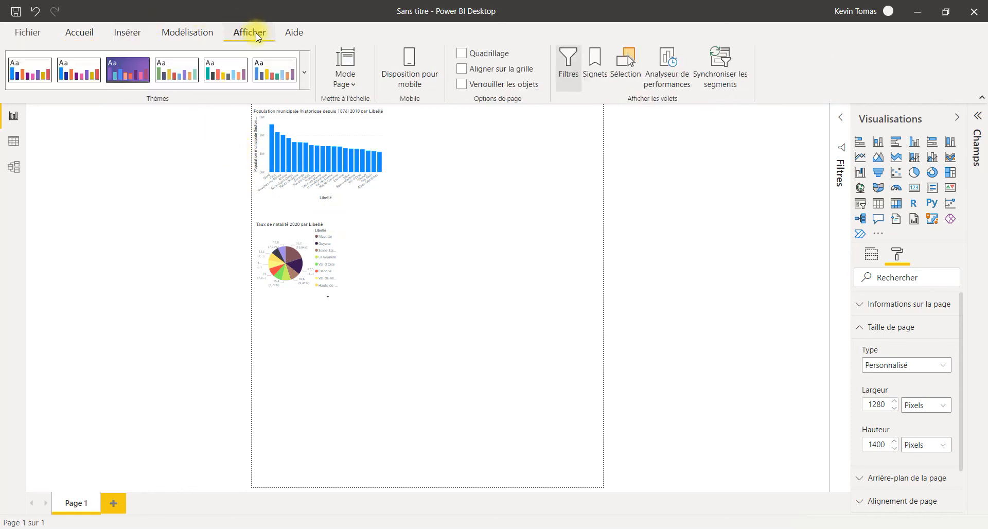
click(343, 82)
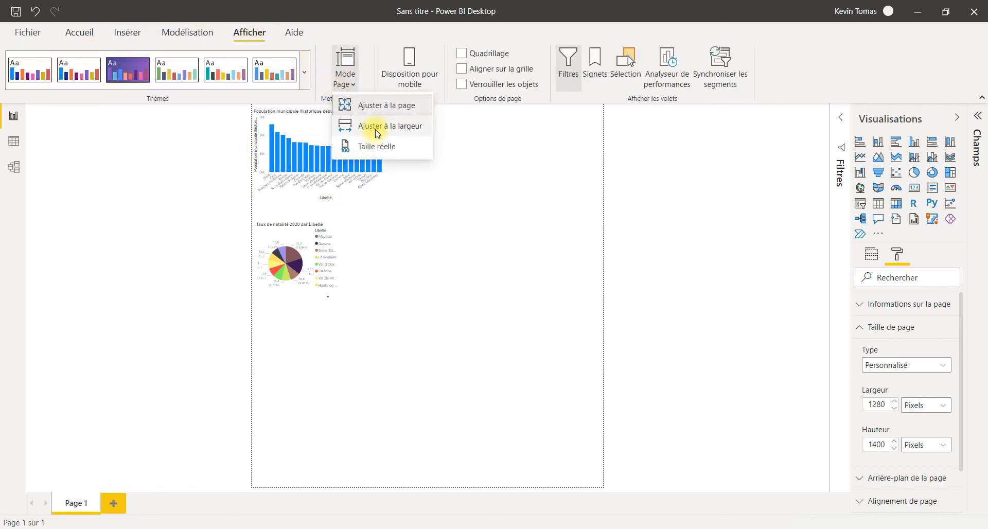
click(374, 133)
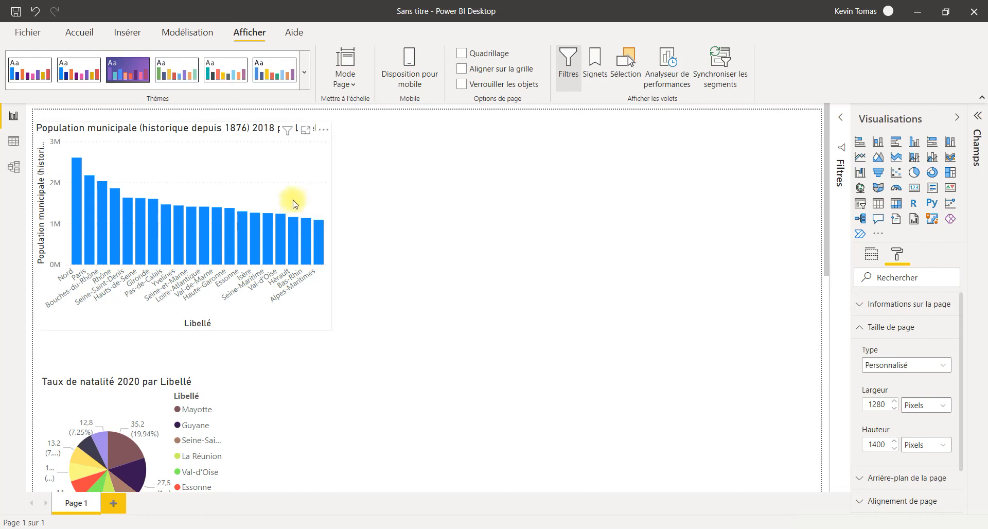
scroll(312, 194, down, 3)
scroll(311, 194, up, 2)
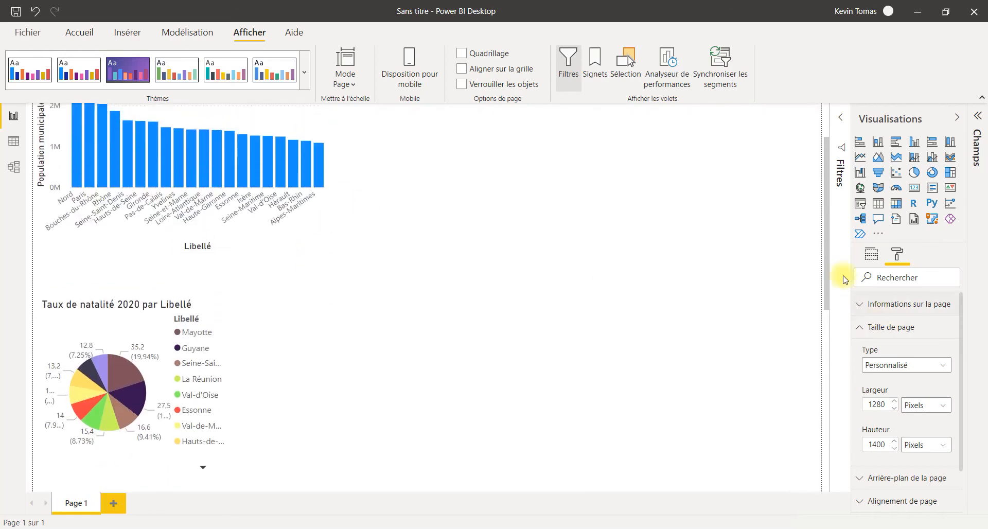
scroll(812, 190, up, 1)
scroll(736, 263, down, 10)
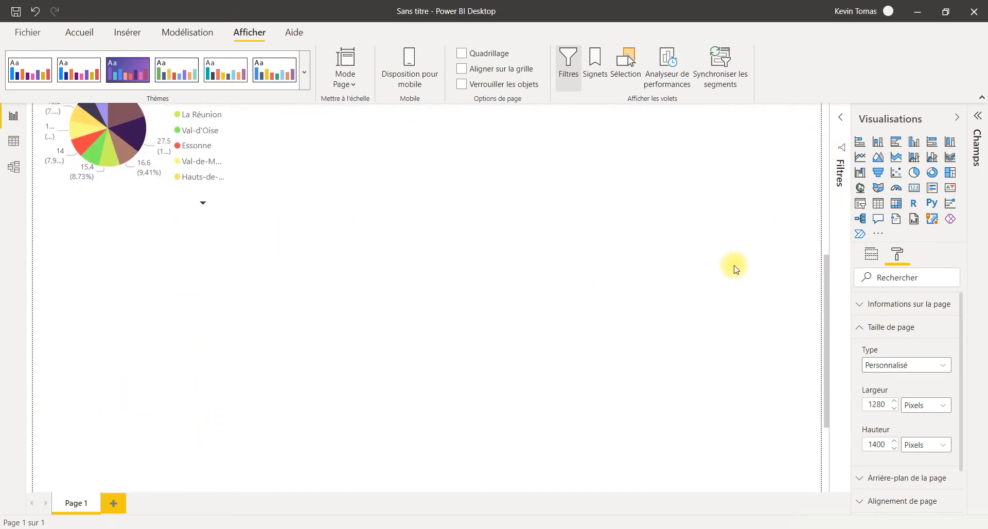
scroll(684, 265, up, 10)
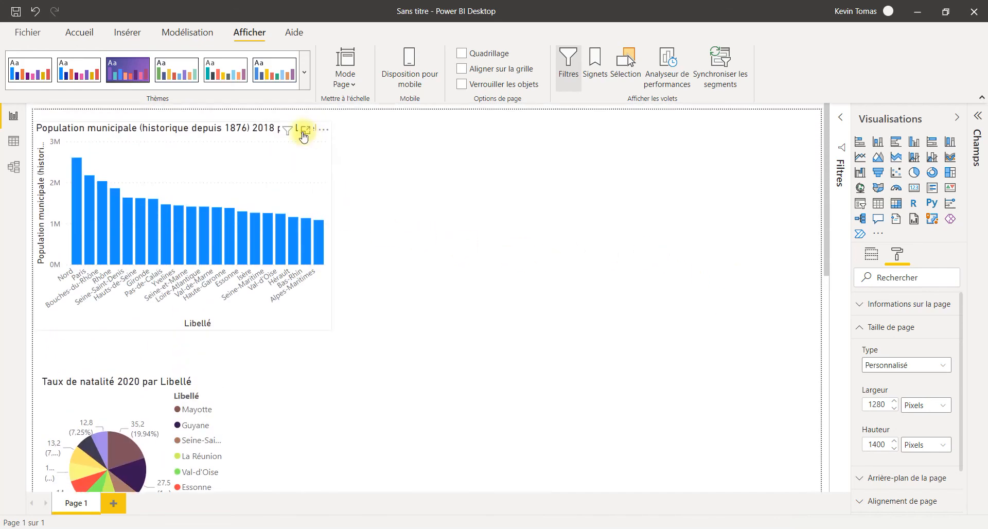
- Move the column chart lower toward the page centre and place the pie chart beside it with their top edges aligned
click(252, 135)
drag(570, 297, 535, 384)
click(434, 203)
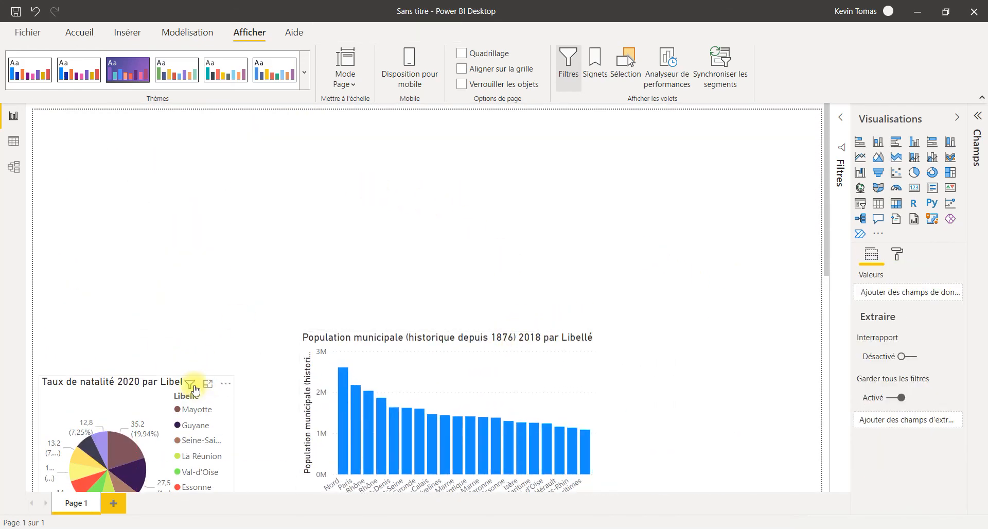
drag(159, 388, 152, 344)
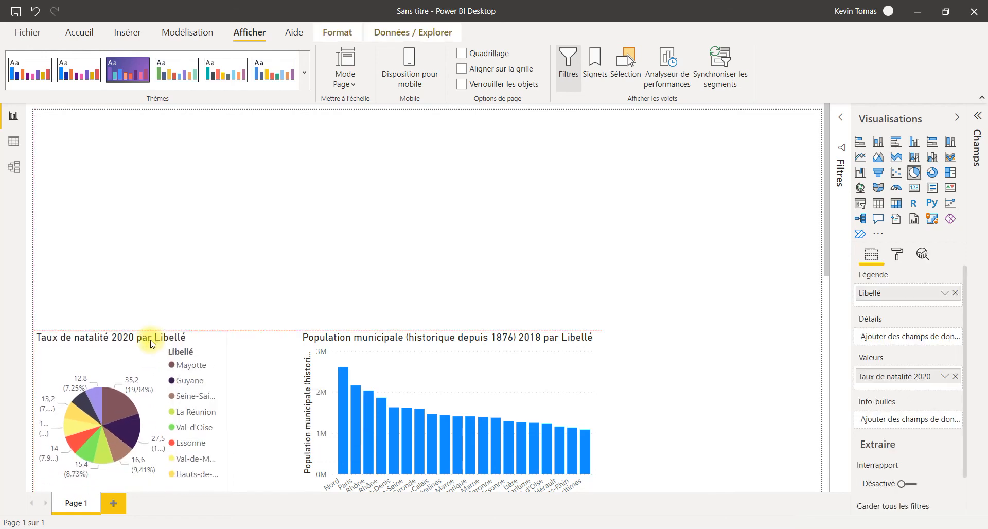
click(294, 280)
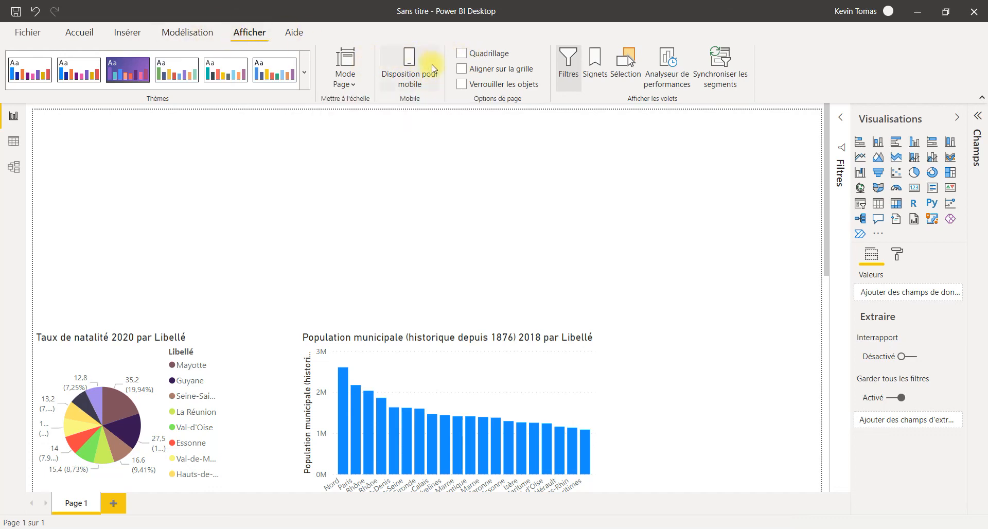
- Open the mobile layout and place the population column chart at the top of the phone canvas, enlarged to full width
click(407, 82)
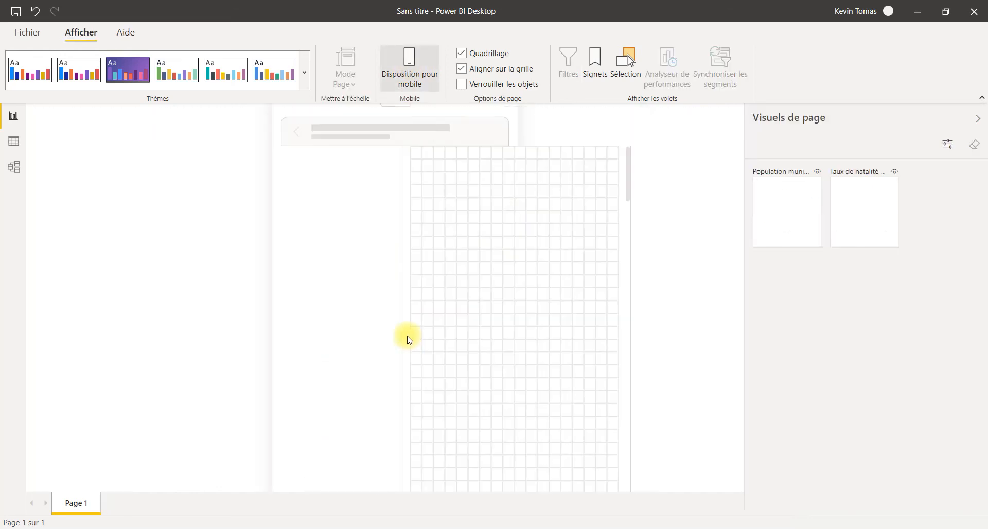
drag(794, 208, 339, 182)
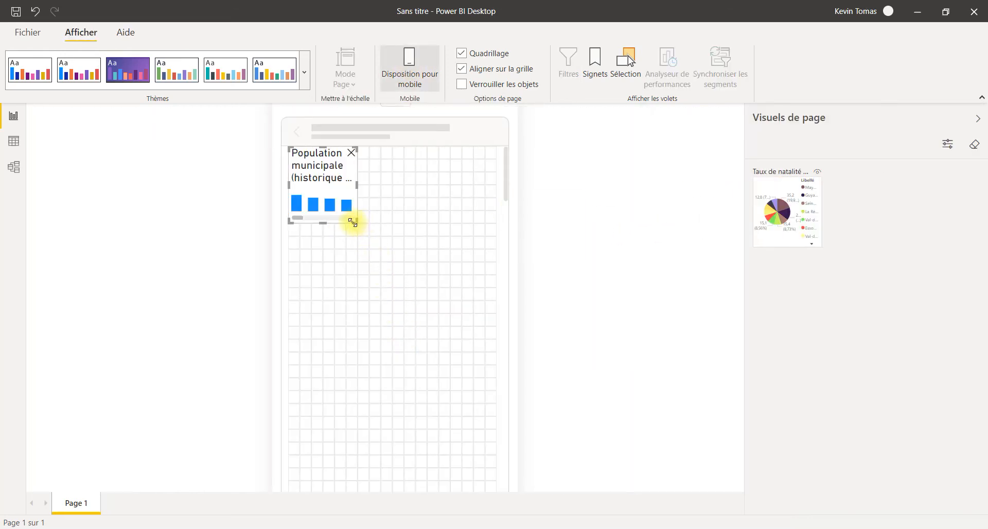
drag(354, 223, 514, 337)
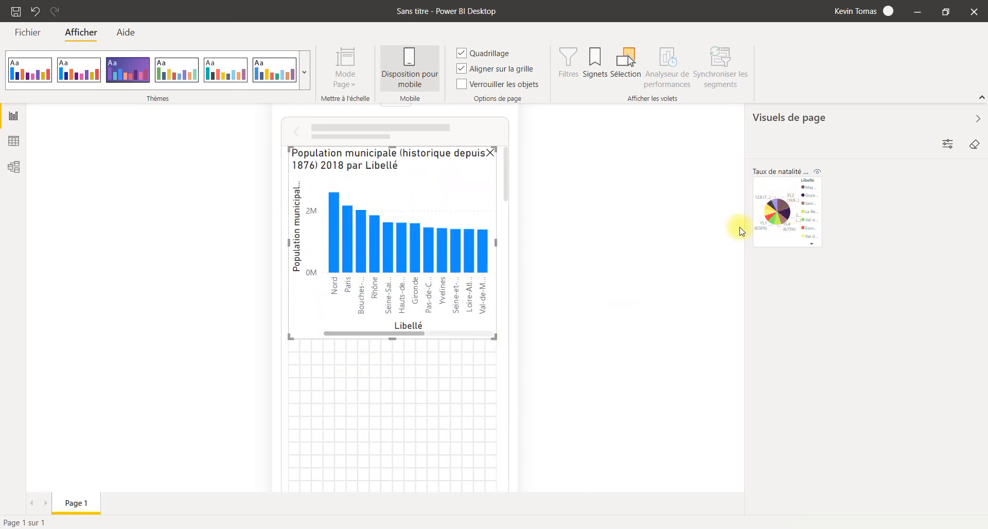
- Add the birth-rate pie chart at full width below the column chart, leave a one-row gap between them, and exit the mobile layout
drag(782, 211, 392, 329)
scroll(386, 337, down, 20)
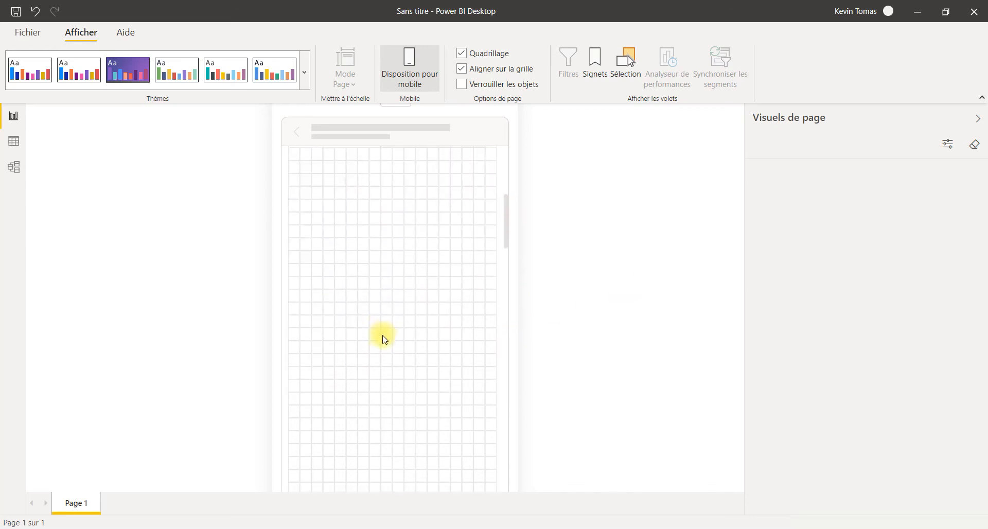
scroll(384, 346, up, 20)
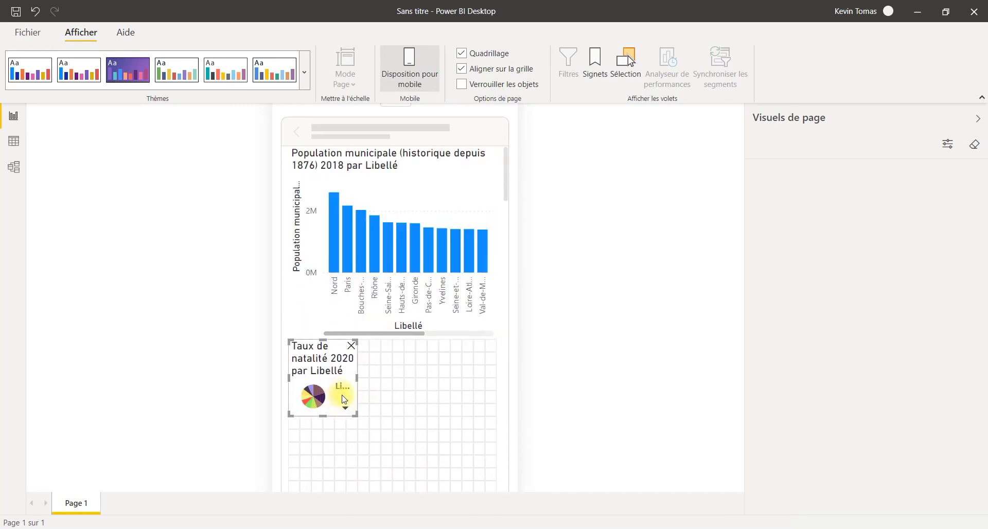
drag(355, 414, 494, 474)
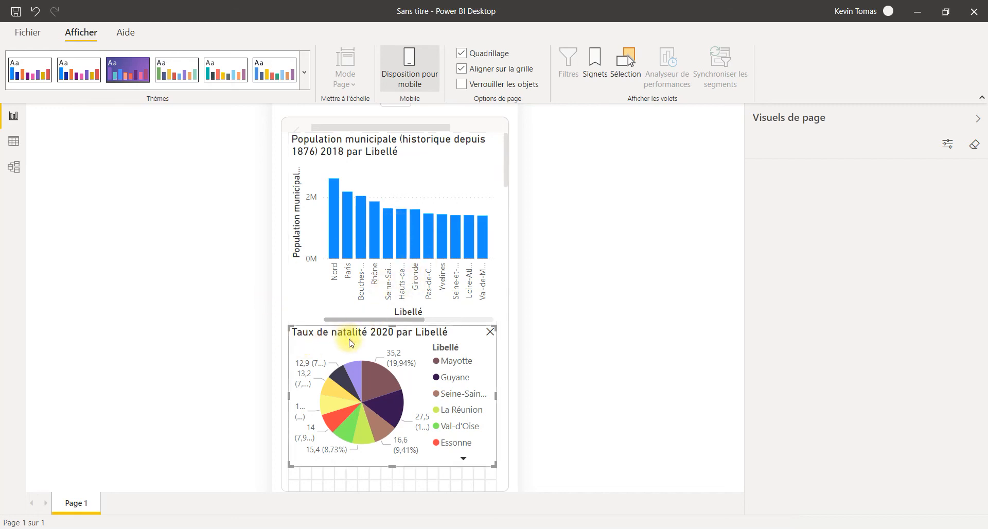
drag(348, 337, 348, 350)
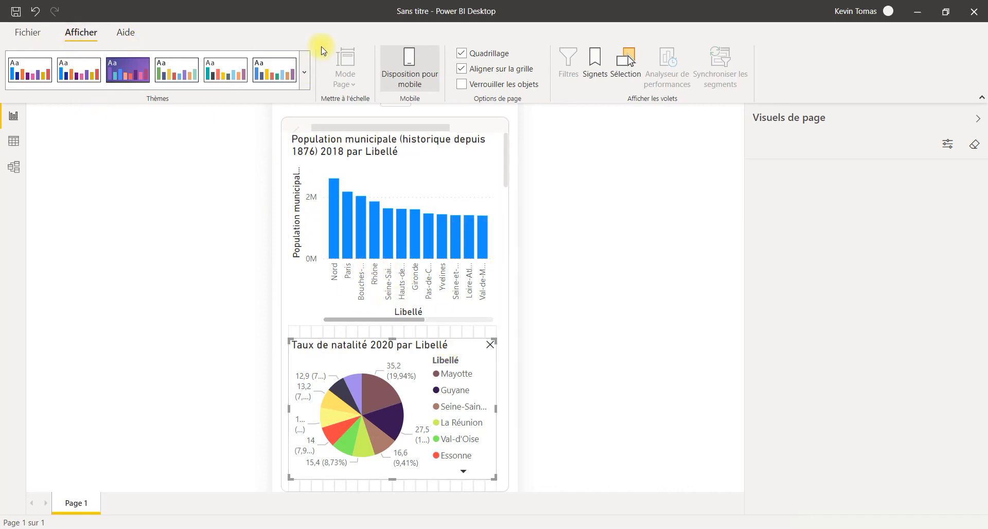
click(410, 64)
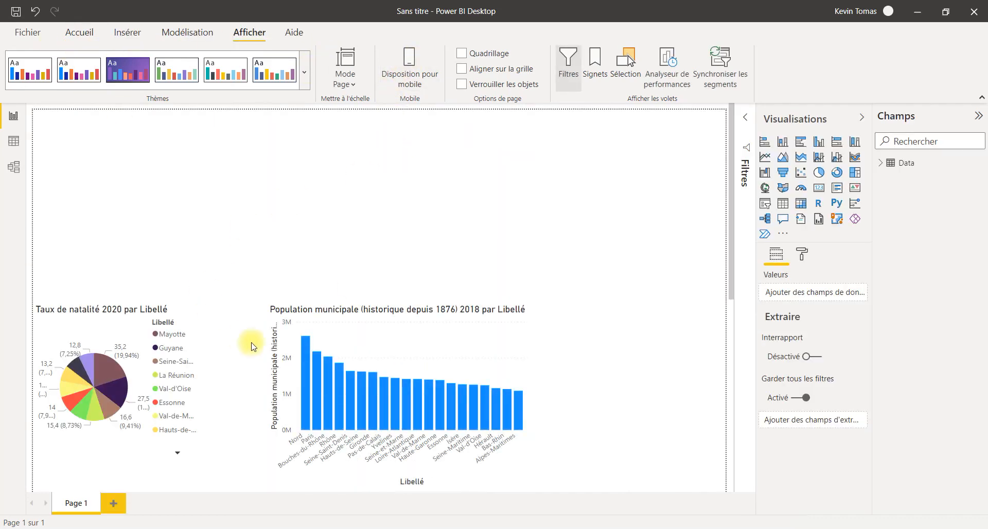